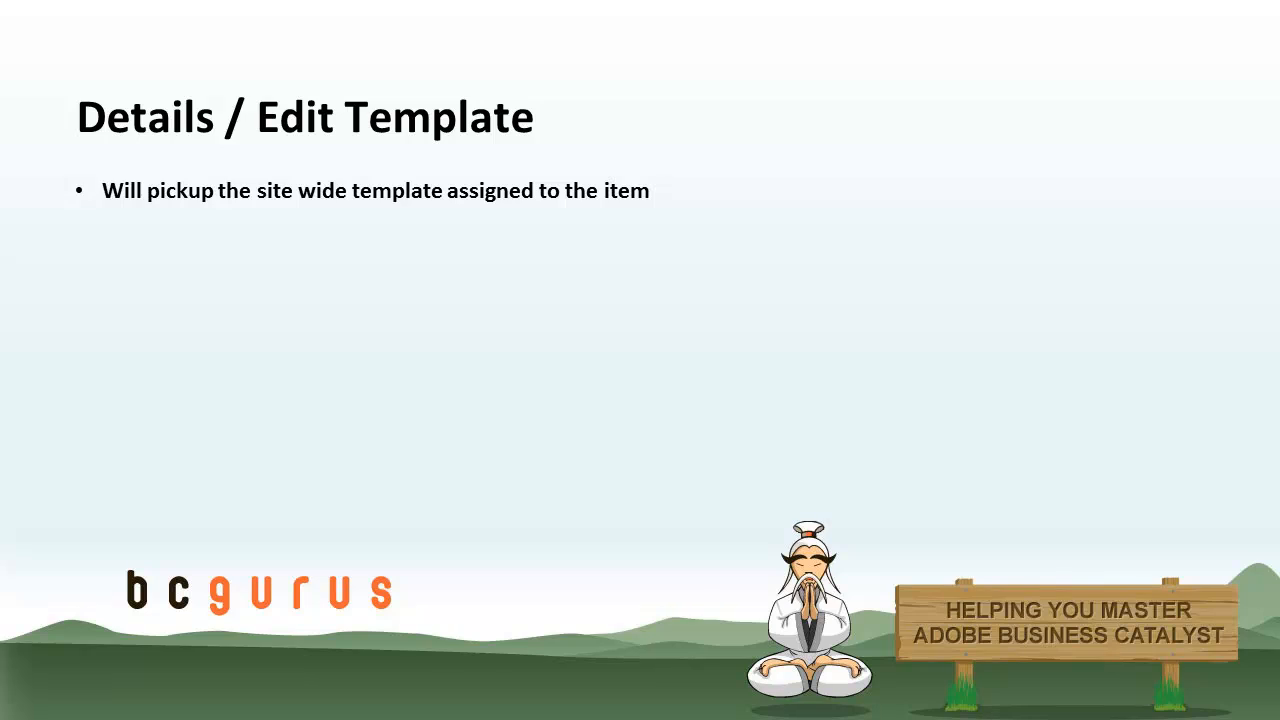
{"action": "key", "text": "Right"}
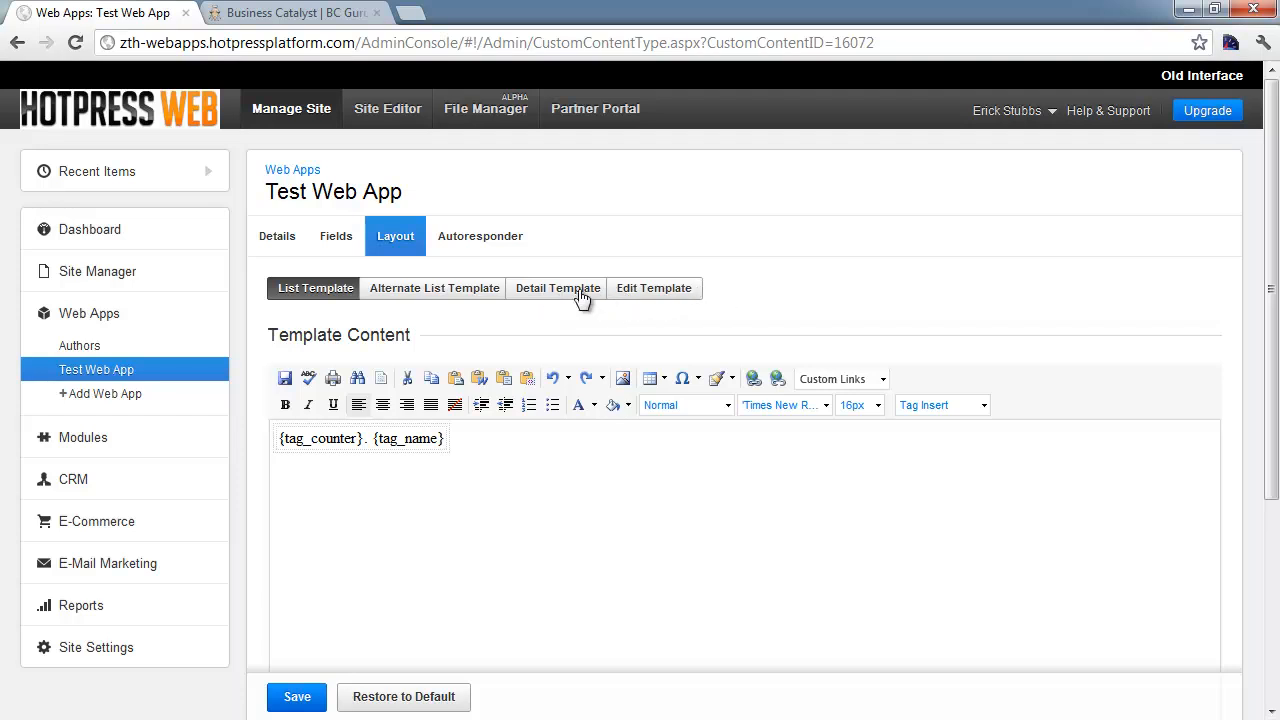
Step: Examine the list template's {tag_counter} and {tag_name} tags in the design view and the table markup around them in the HTML source
{"action": "scroll", "coordinate": [576, 532], "scroll_direction": "down", "scroll_amount": 1}
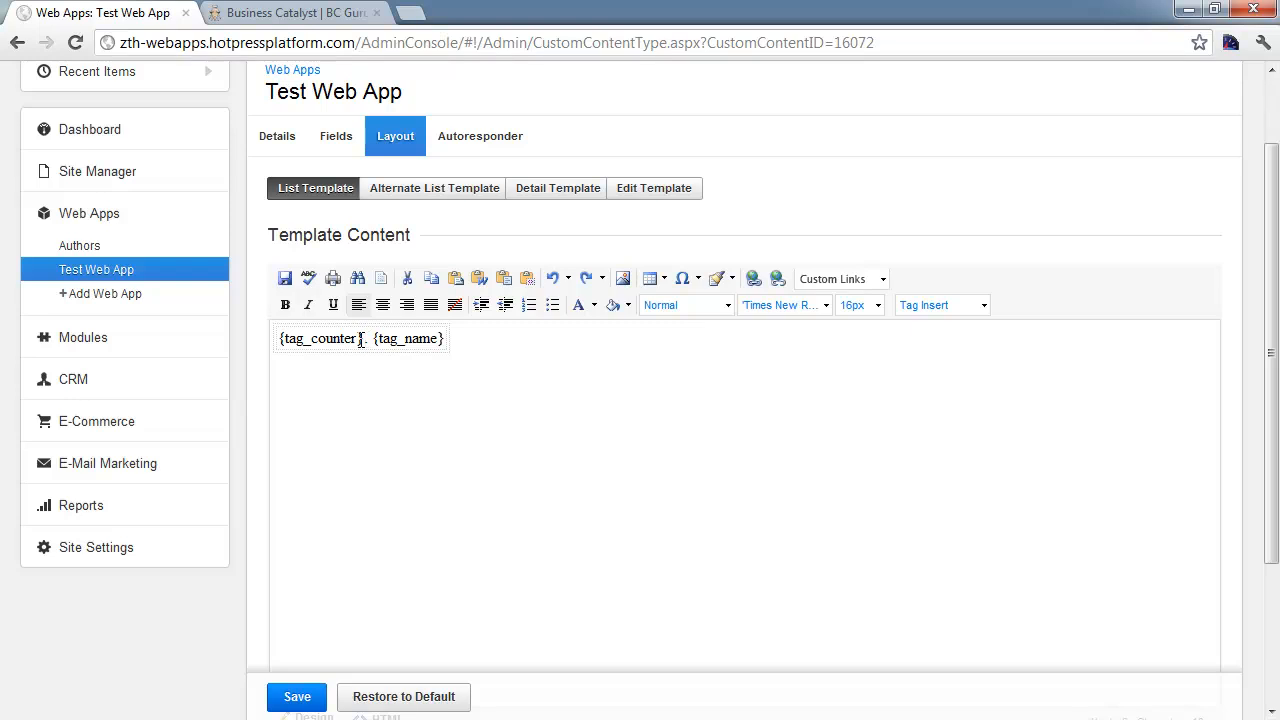
{"action": "left_click_drag", "start_coordinate": [361, 340], "coordinate": [279, 340]}
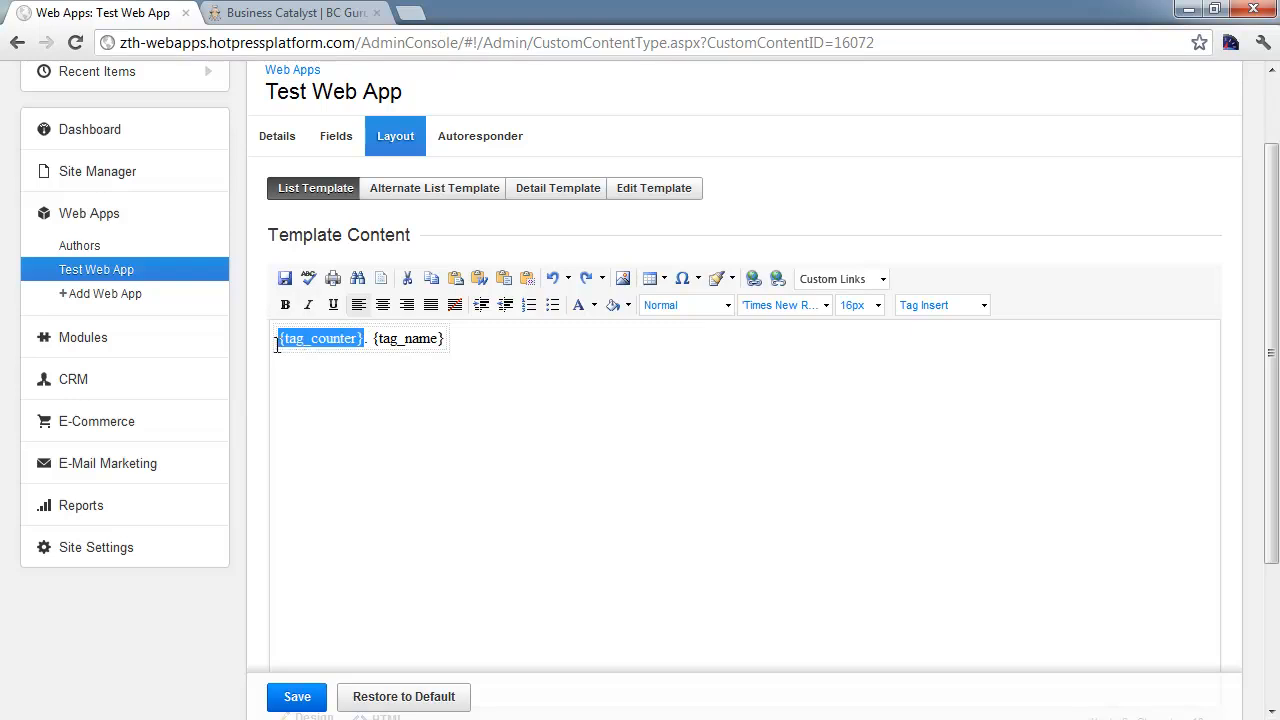
{"action": "left_click", "coordinate": [363, 410]}
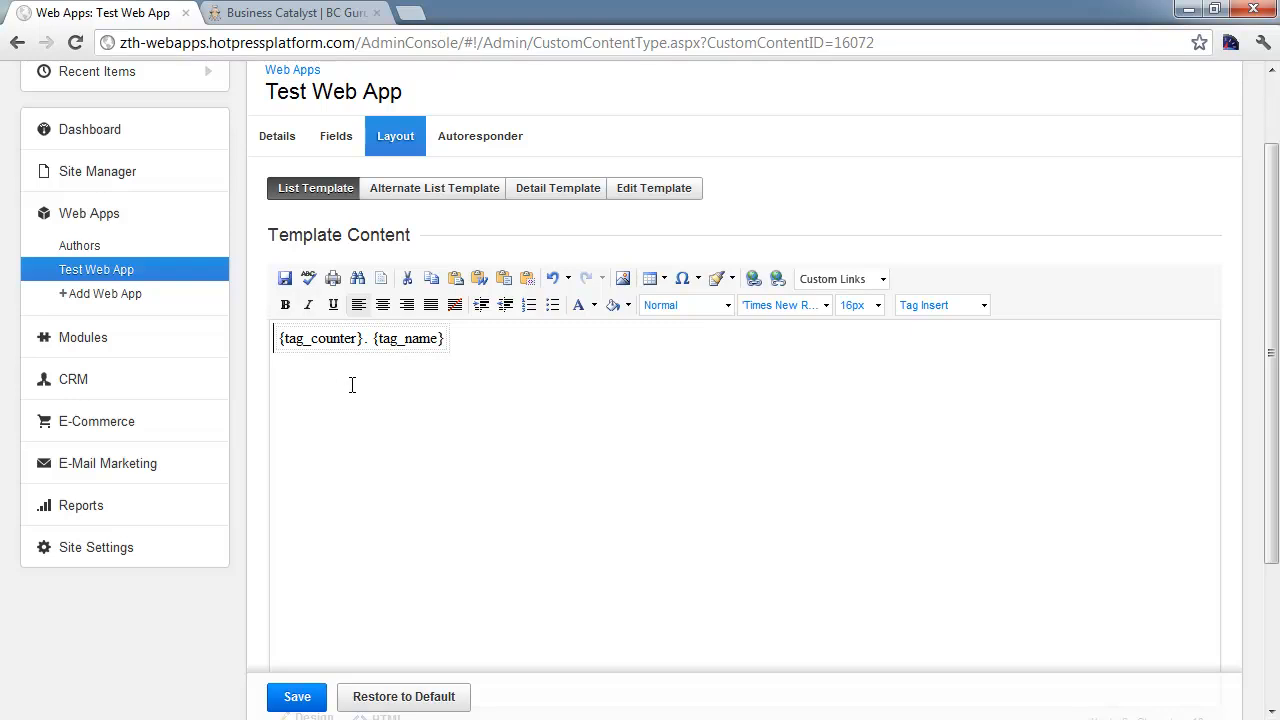
{"action": "scroll", "coordinate": [367, 348], "scroll_direction": "down", "scroll_amount": 1}
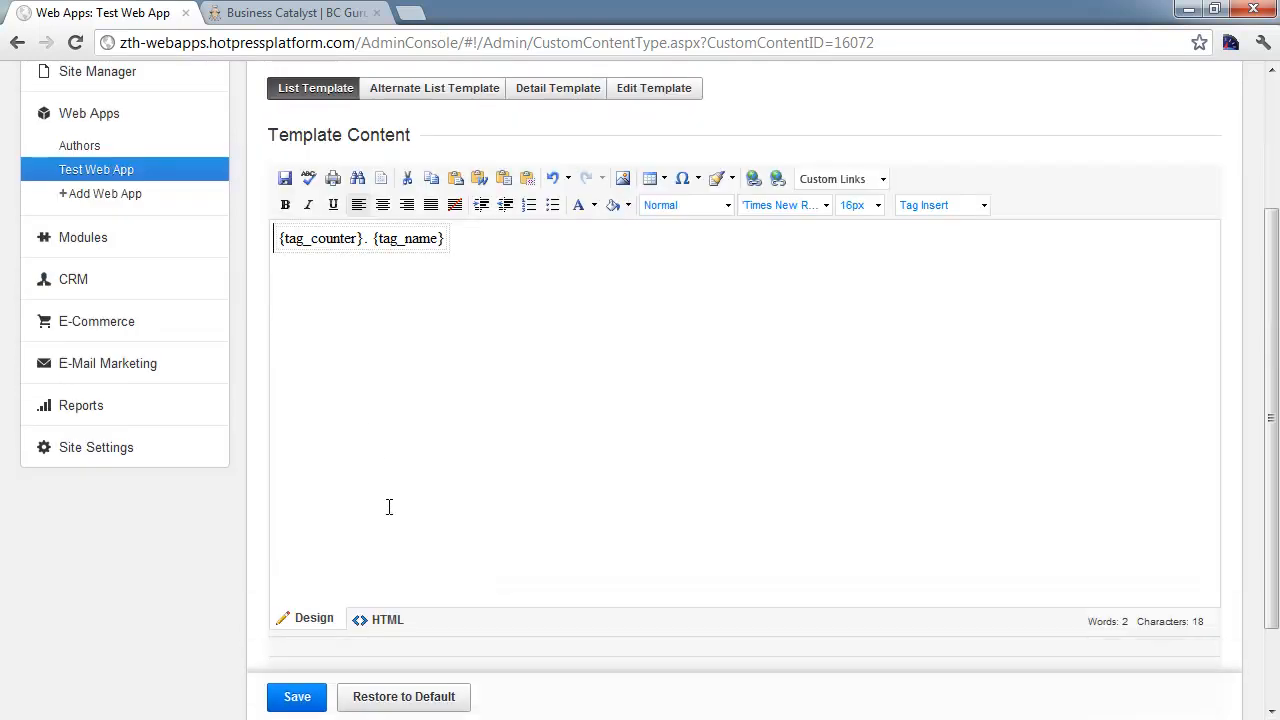
{"action": "left_click", "coordinate": [397, 620]}
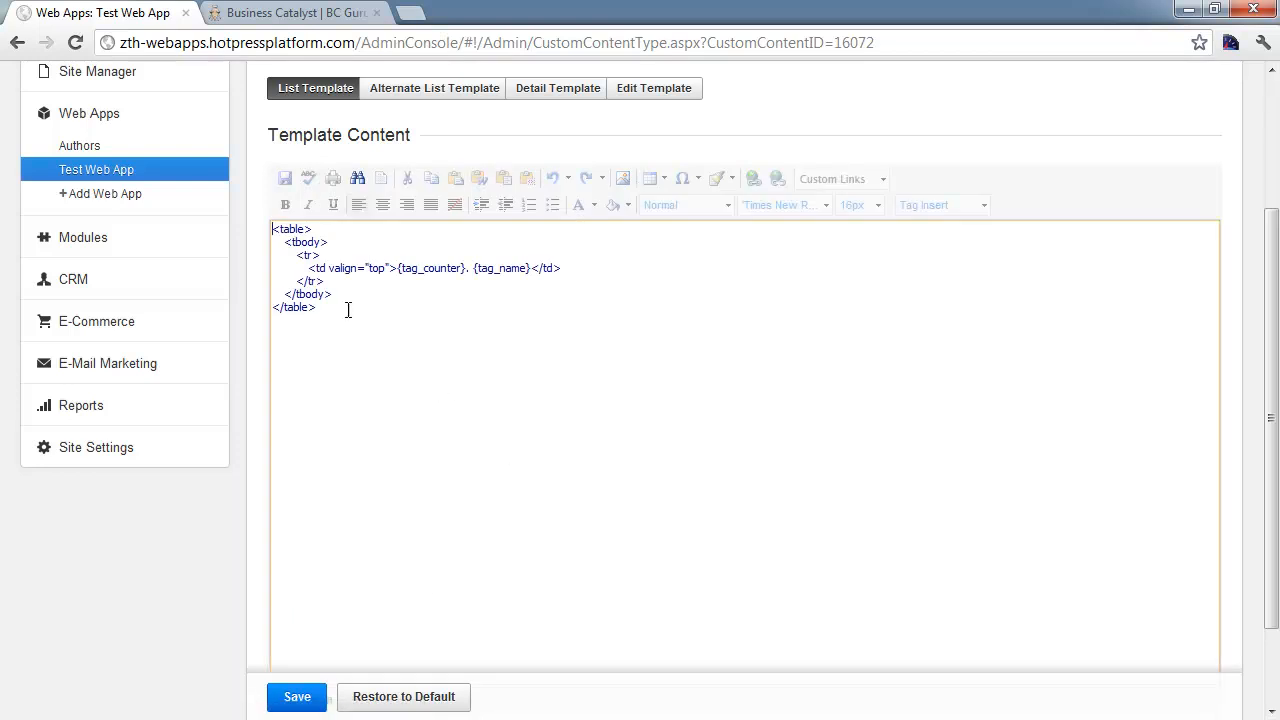
{"action": "left_click_drag", "start_coordinate": [345, 310], "coordinate": [266, 220]}
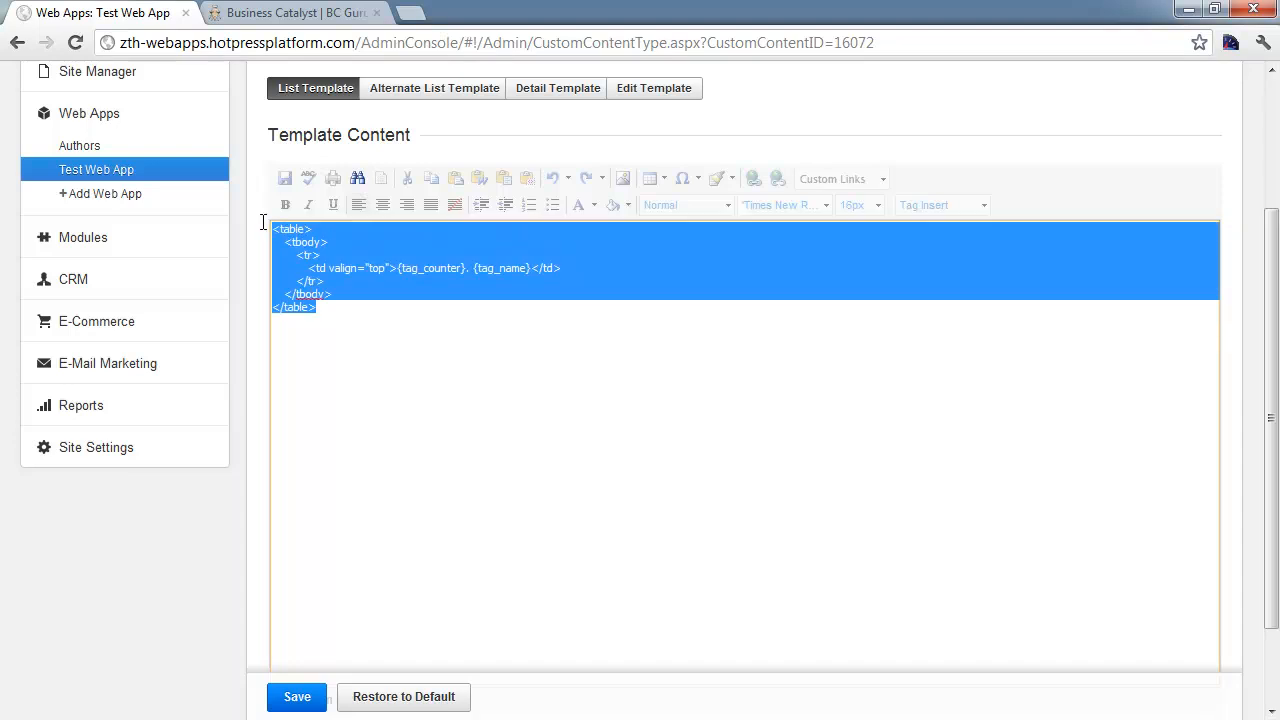
{"action": "left_click", "coordinate": [320, 311]}
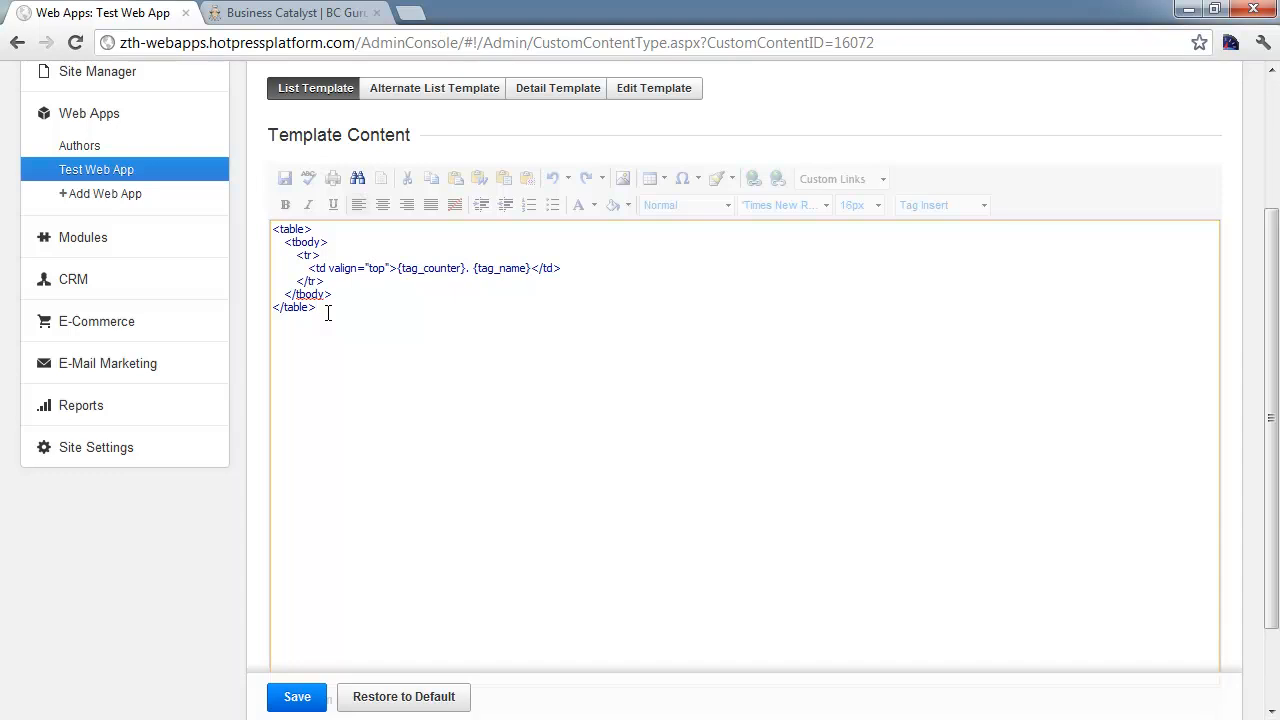
{"action": "left_click_drag", "start_coordinate": [328, 313], "coordinate": [274, 222]}
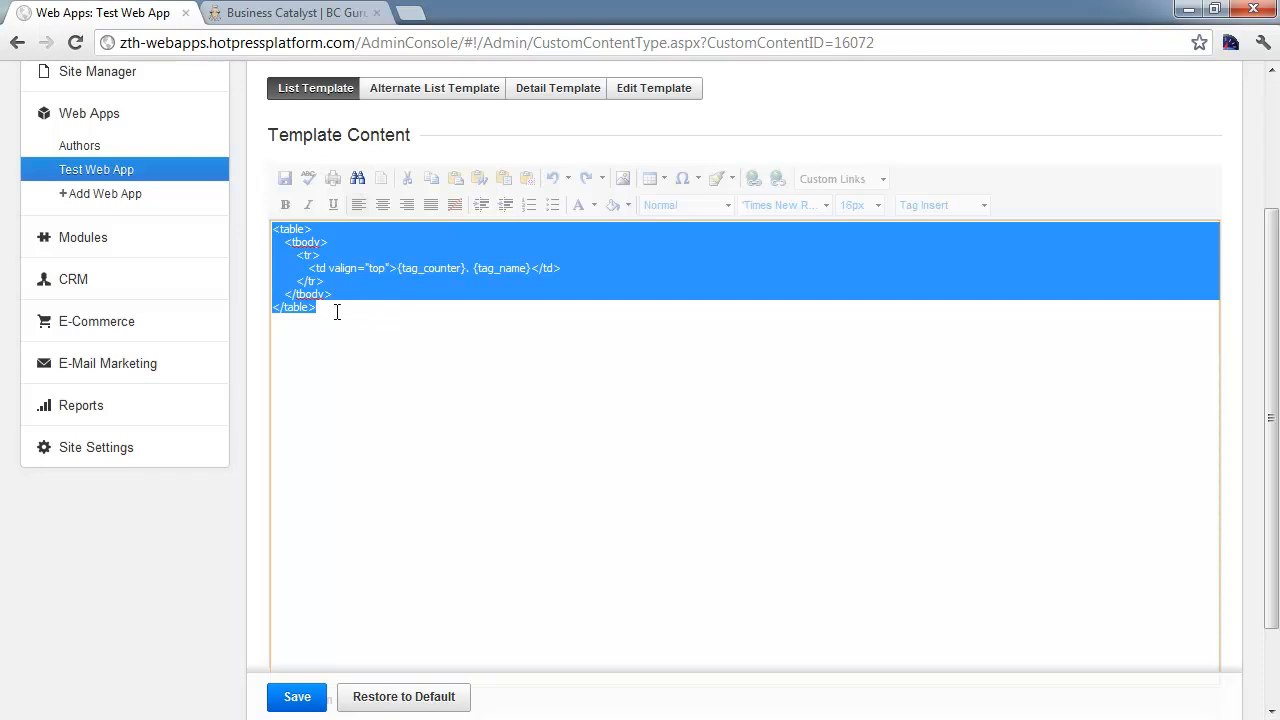
{"action": "left_click_drag", "start_coordinate": [298, 256], "coordinate": [573, 263]}
{"action": "left_click", "coordinate": [316, 268]}
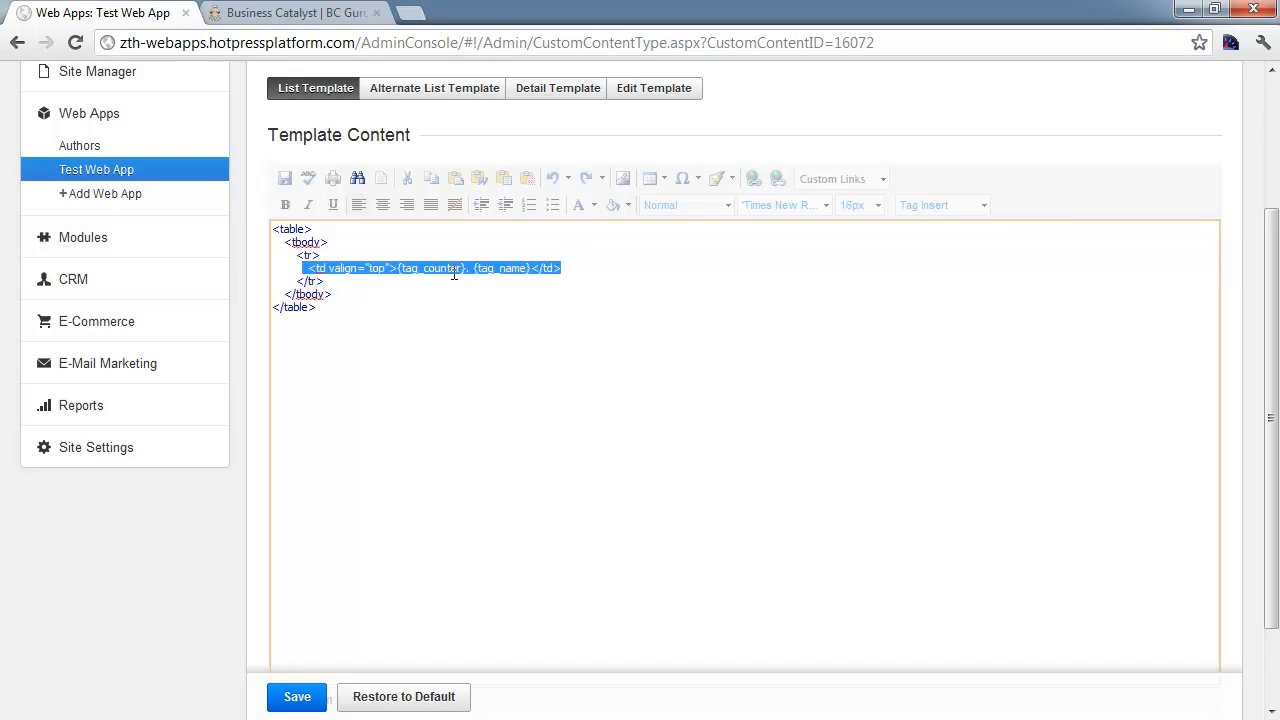
{"action": "left_click", "coordinate": [494, 268]}
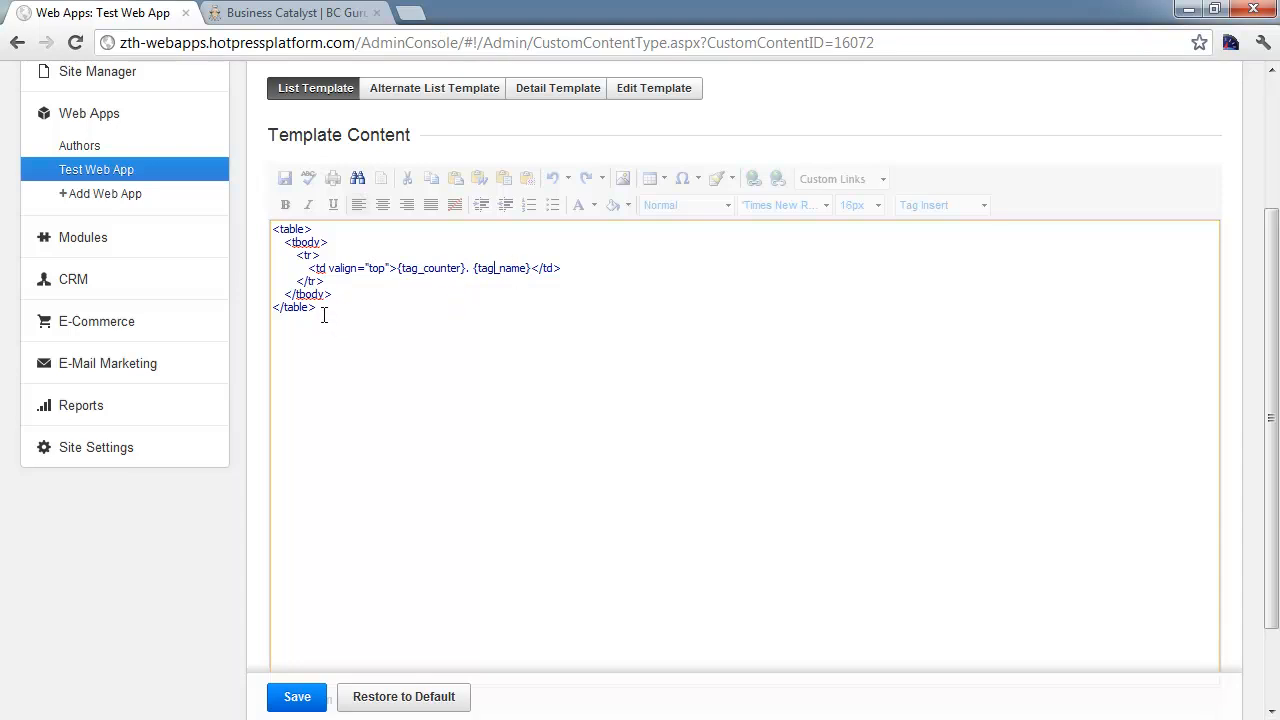
Step: Delete the opening and closing table and tbody tags from the list template's HTML, keeping the table row
{"action": "left_click_drag", "start_coordinate": [327, 310], "coordinate": [255, 299]}
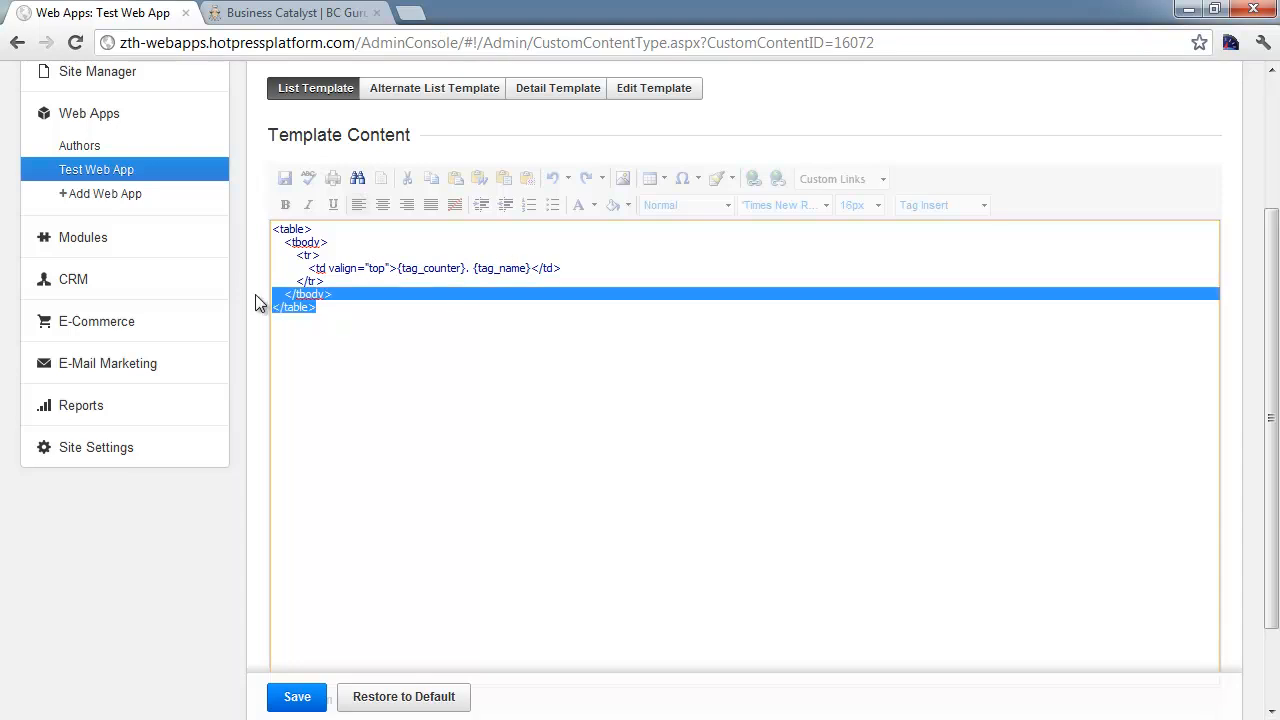
{"action": "key", "text": "Delete"}
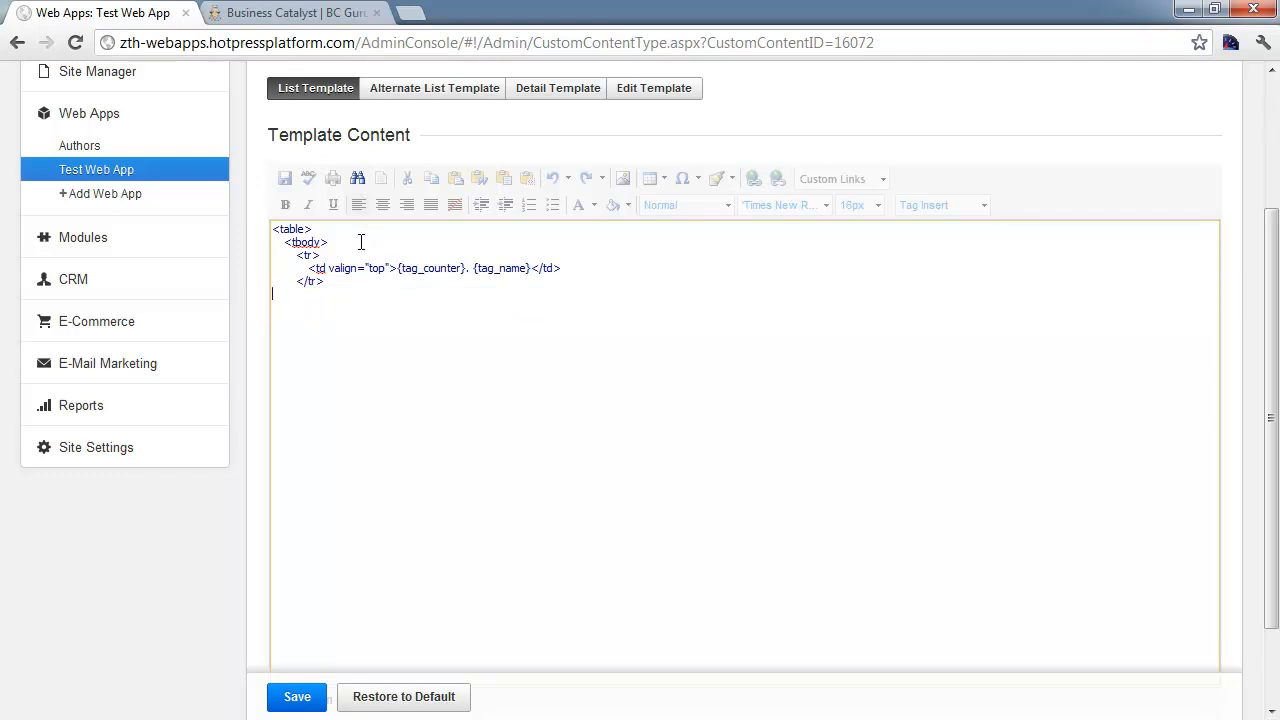
{"action": "left_click_drag", "start_coordinate": [337, 240], "coordinate": [200, 186]}
{"action": "key", "text": "Delete"}
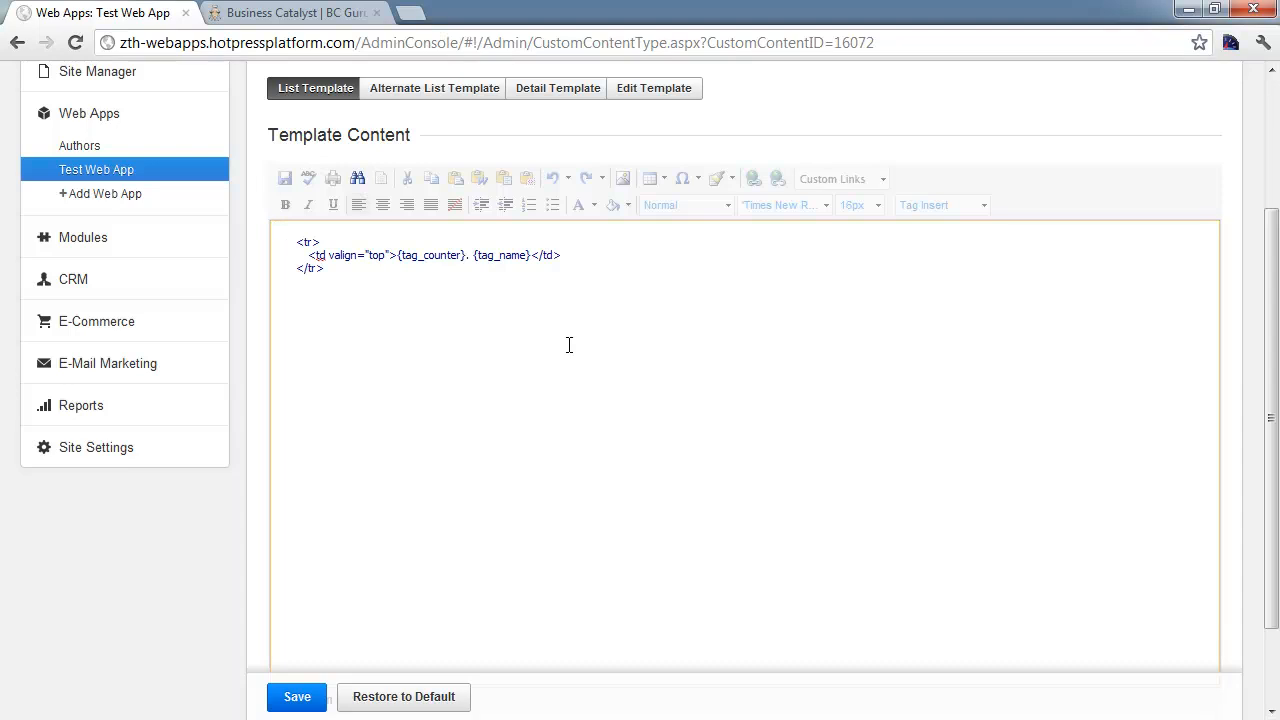
Step: Save the list template with only the tr and td markup around its tags
{"action": "left_click_drag", "start_coordinate": [349, 271], "coordinate": [291, 237]}
{"action": "left_click", "coordinate": [412, 400]}
{"action": "left_click_drag", "start_coordinate": [329, 271], "coordinate": [288, 238]}
{"action": "left_click", "coordinate": [371, 345]}
{"action": "scroll", "coordinate": [366, 557], "scroll_direction": "down", "scroll_amount": 1}
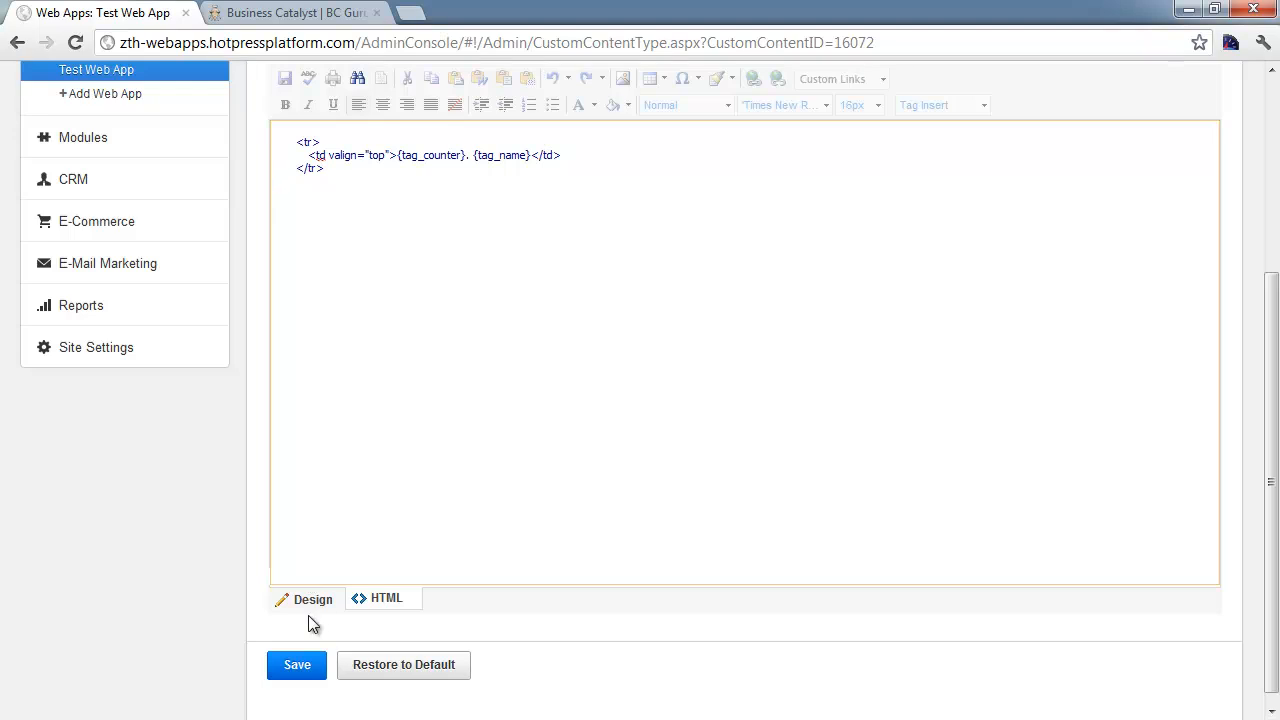
{"action": "left_click", "coordinate": [298, 672]}
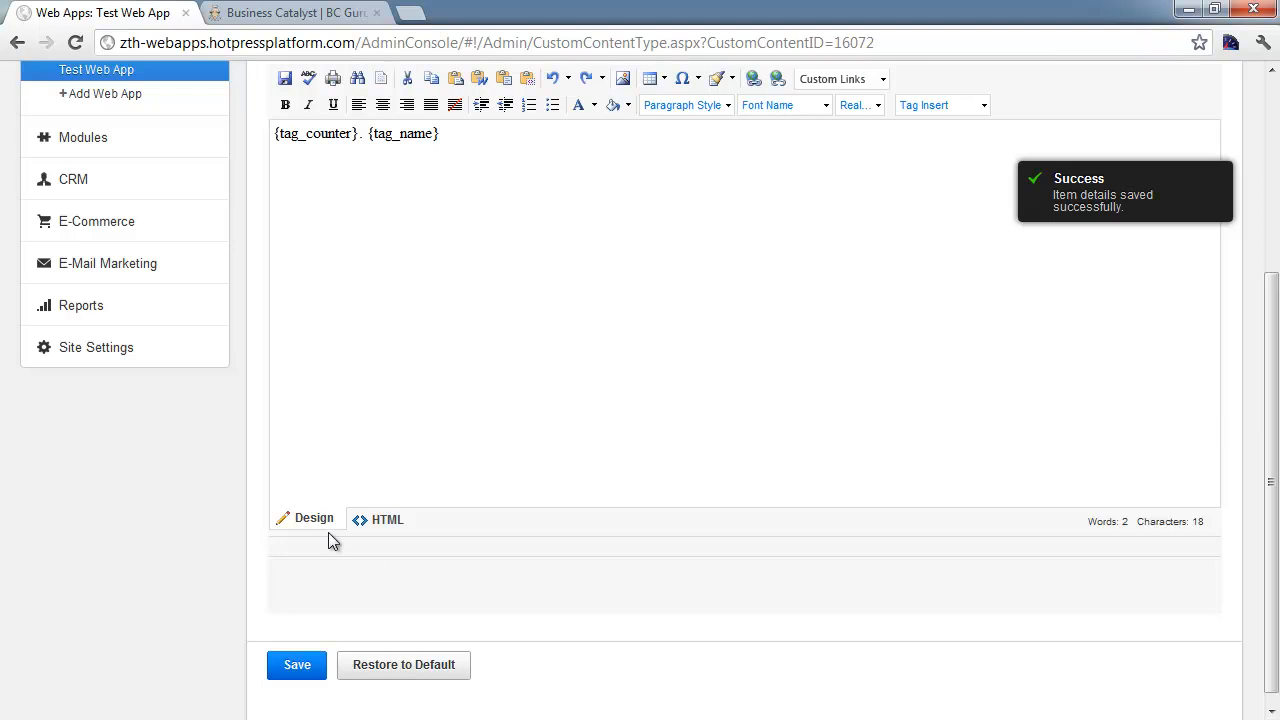
Step: Check the saved list template's HTML source for the markup around {tag_counter} and {tag_name}
{"action": "left_click", "coordinate": [376, 520]}
{"action": "left_click_drag", "start_coordinate": [447, 130], "coordinate": [269, 129]}
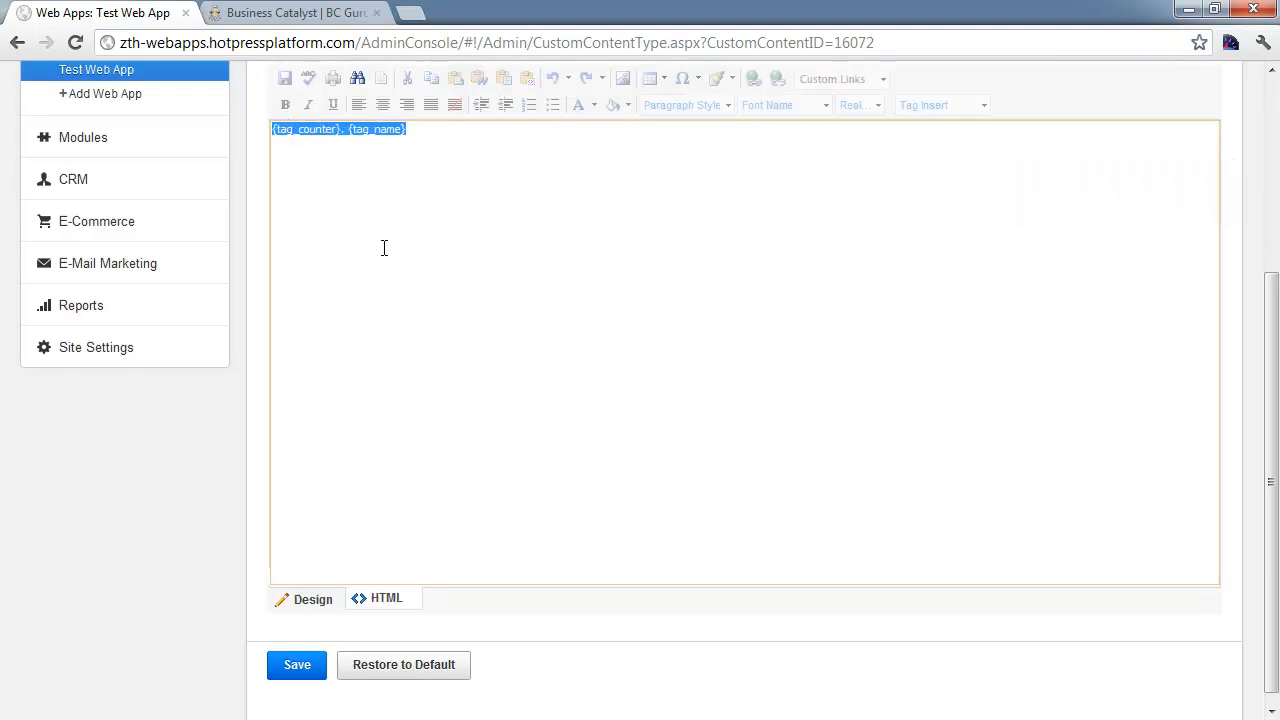
{"action": "scroll", "coordinate": [491, 380], "scroll_direction": "up", "scroll_amount": 1}
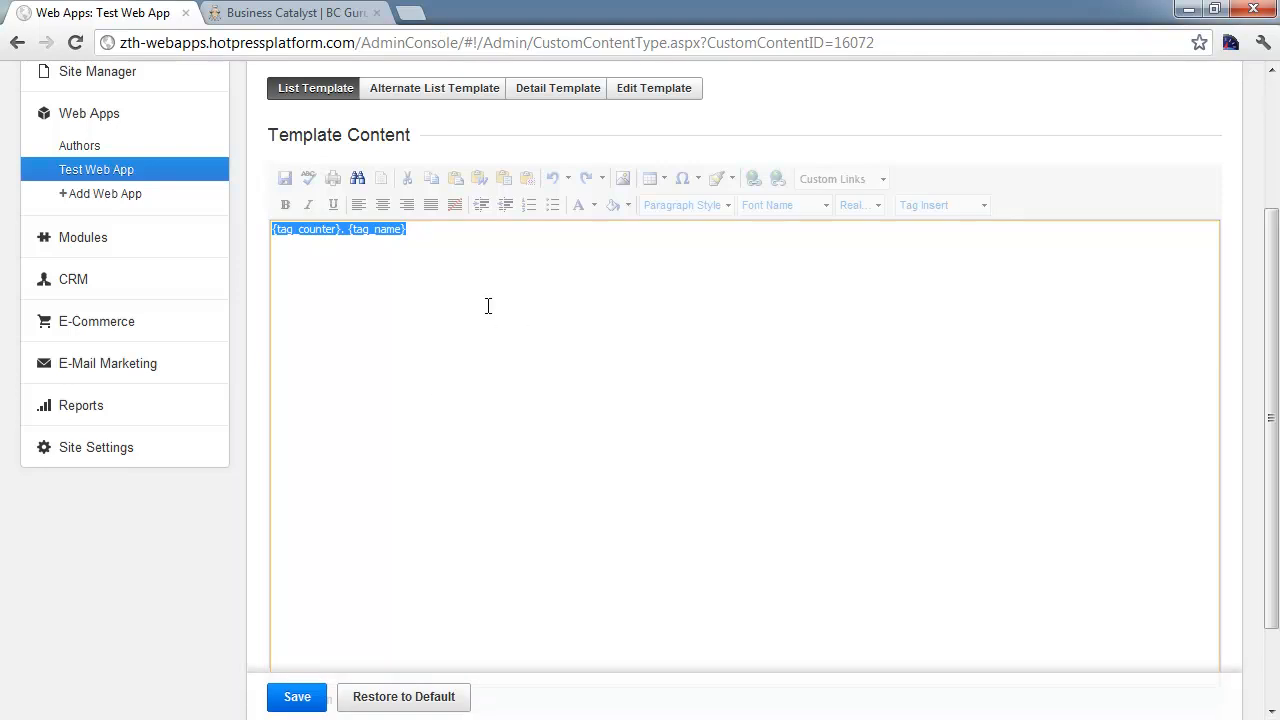
{"action": "left_click", "coordinate": [485, 302]}
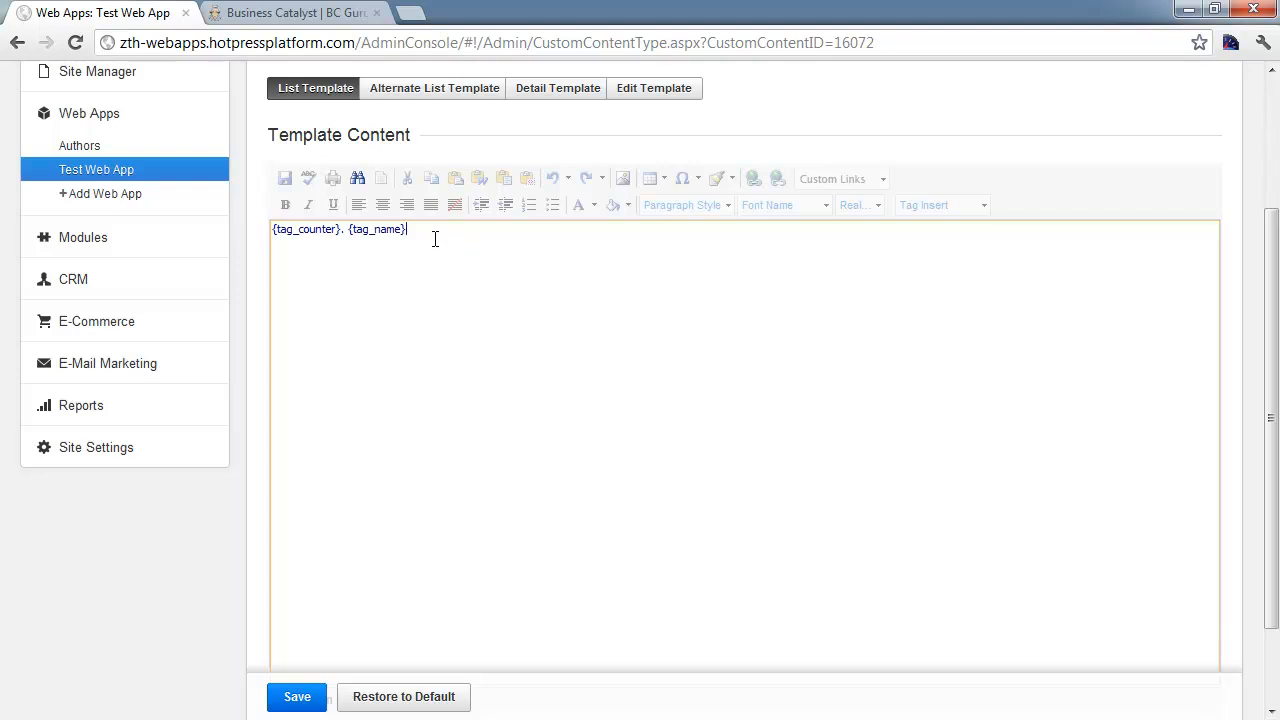
{"action": "left_click_drag", "start_coordinate": [435, 238], "coordinate": [266, 230]}
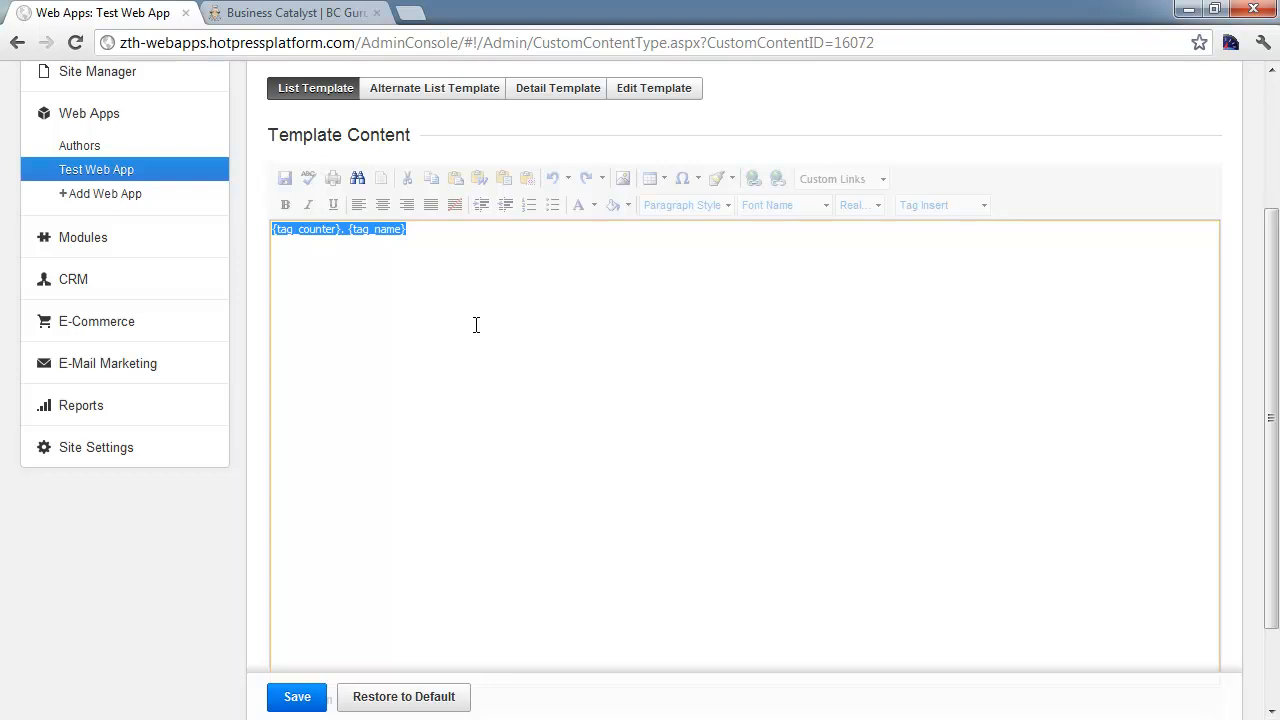
{"action": "left_click", "coordinate": [477, 296]}
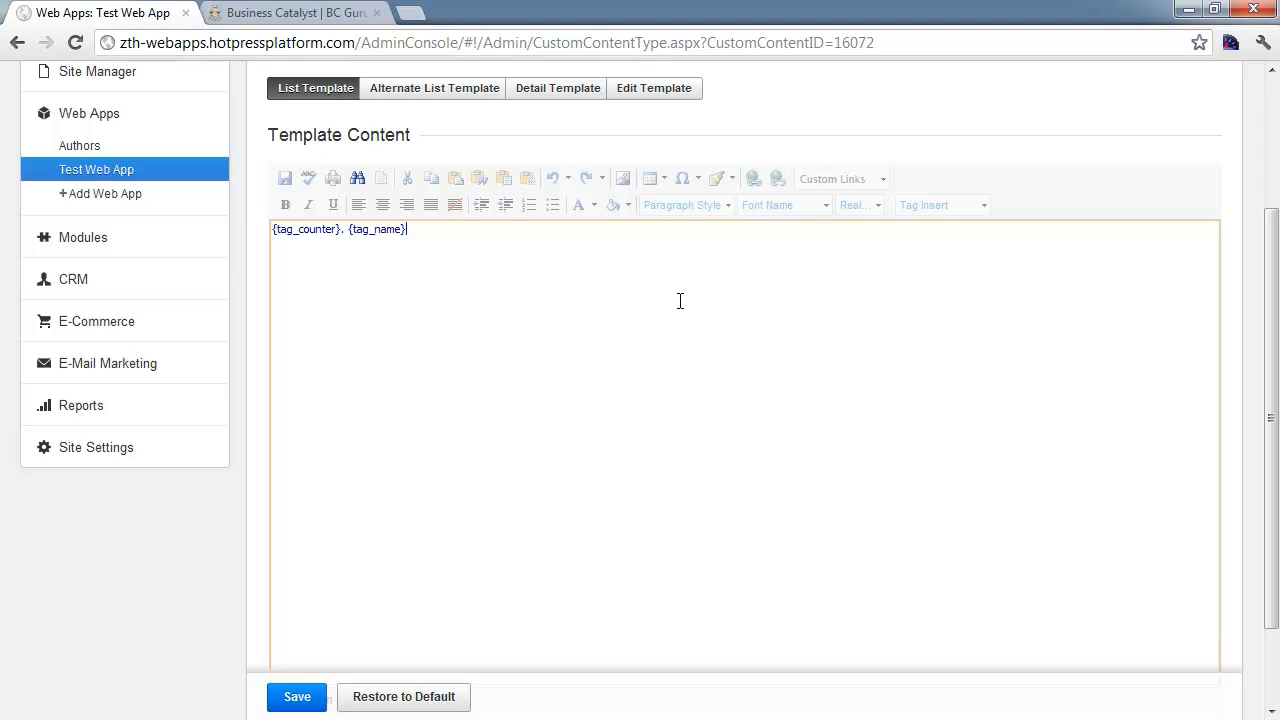
{"action": "scroll", "coordinate": [637, 309], "scroll_direction": "down", "scroll_amount": 2}
{"action": "scroll", "coordinate": [631, 317], "scroll_direction": "up", "scroll_amount": 2}
Step: Open the detail template and review its field labels alongside their matching tags
{"action": "left_click", "coordinate": [555, 90]}
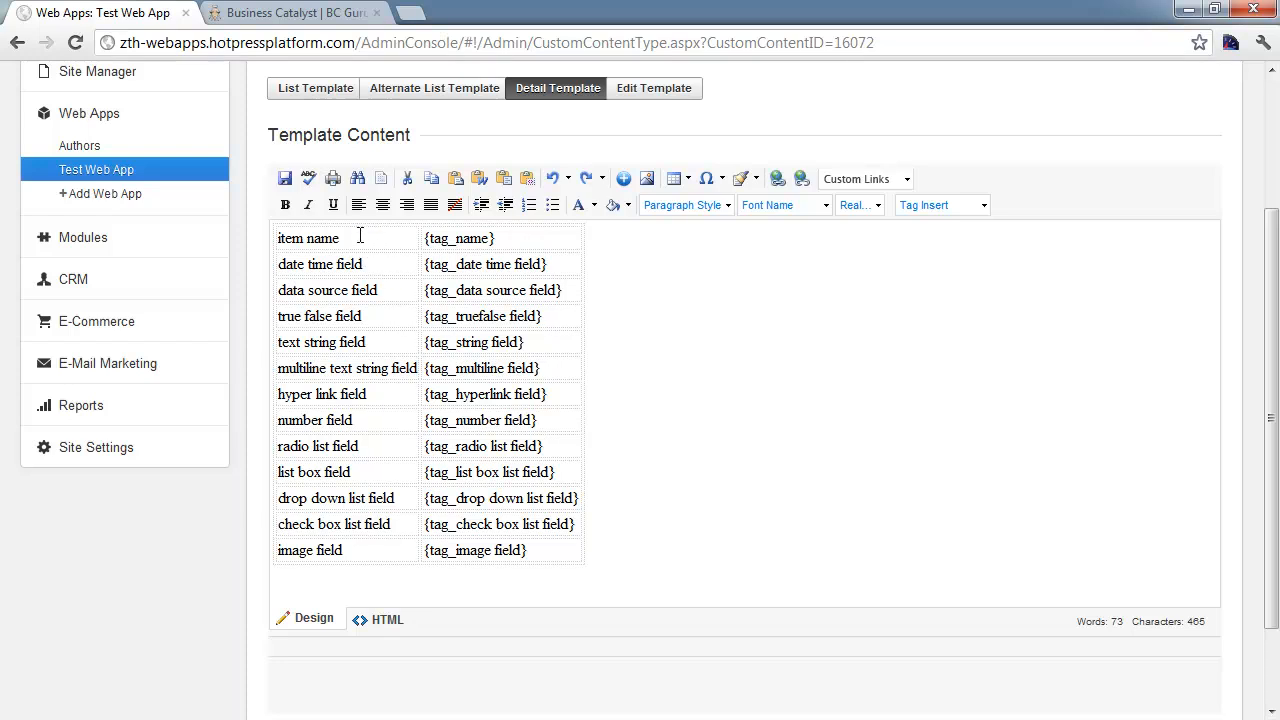
{"action": "left_click_drag", "start_coordinate": [342, 238], "coordinate": [257, 241]}
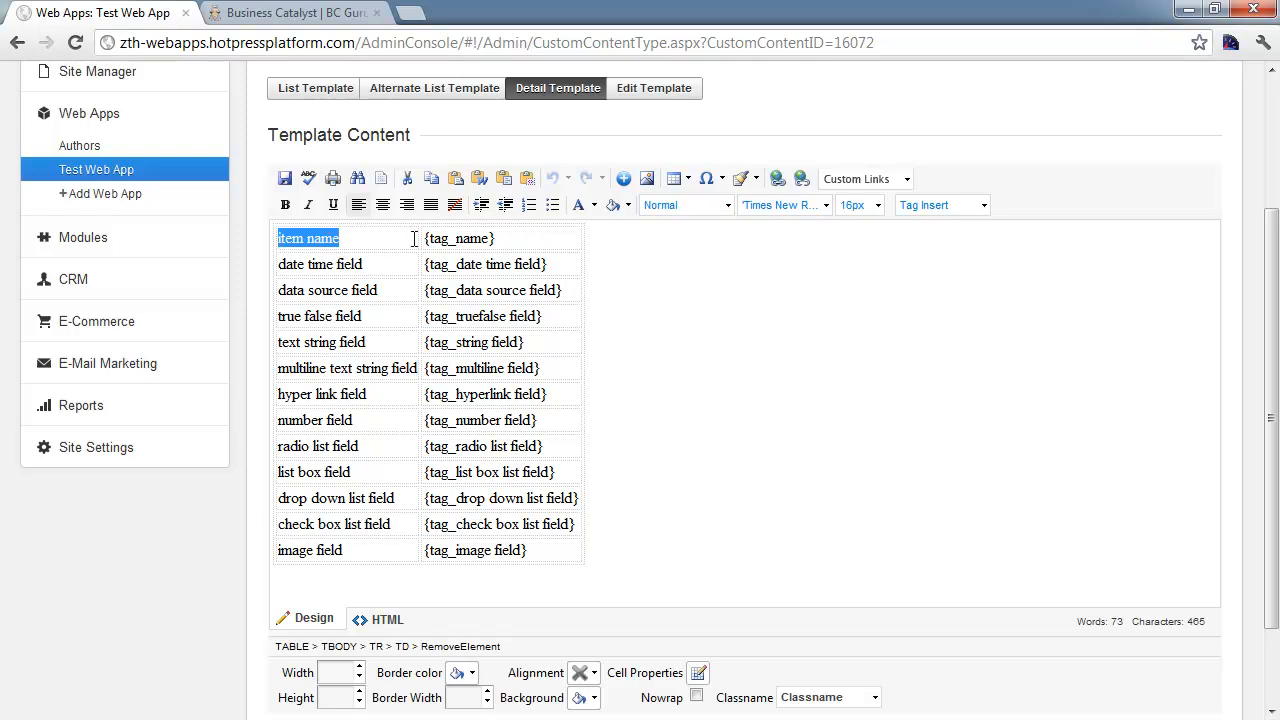
{"action": "left_click_drag", "start_coordinate": [424, 240], "coordinate": [510, 244]}
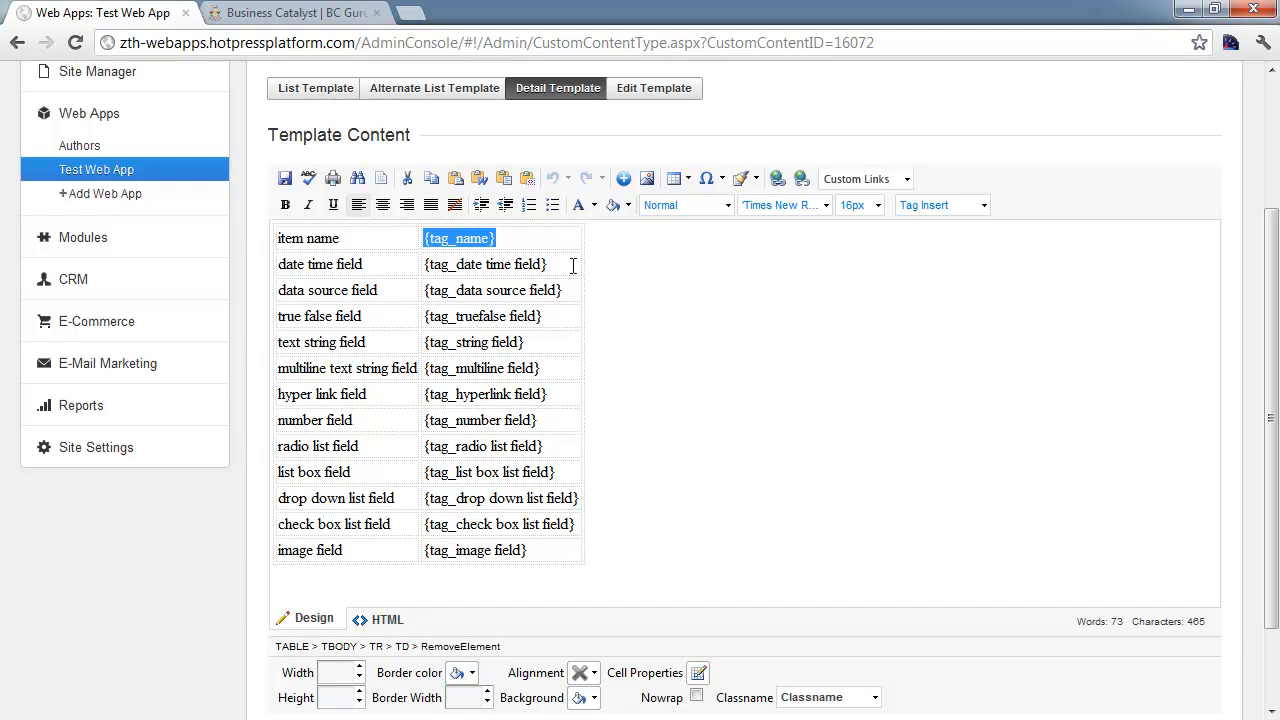
{"action": "left_click", "coordinate": [649, 316]}
{"action": "scroll", "coordinate": [651, 314], "scroll_direction": "down", "scroll_amount": 1}
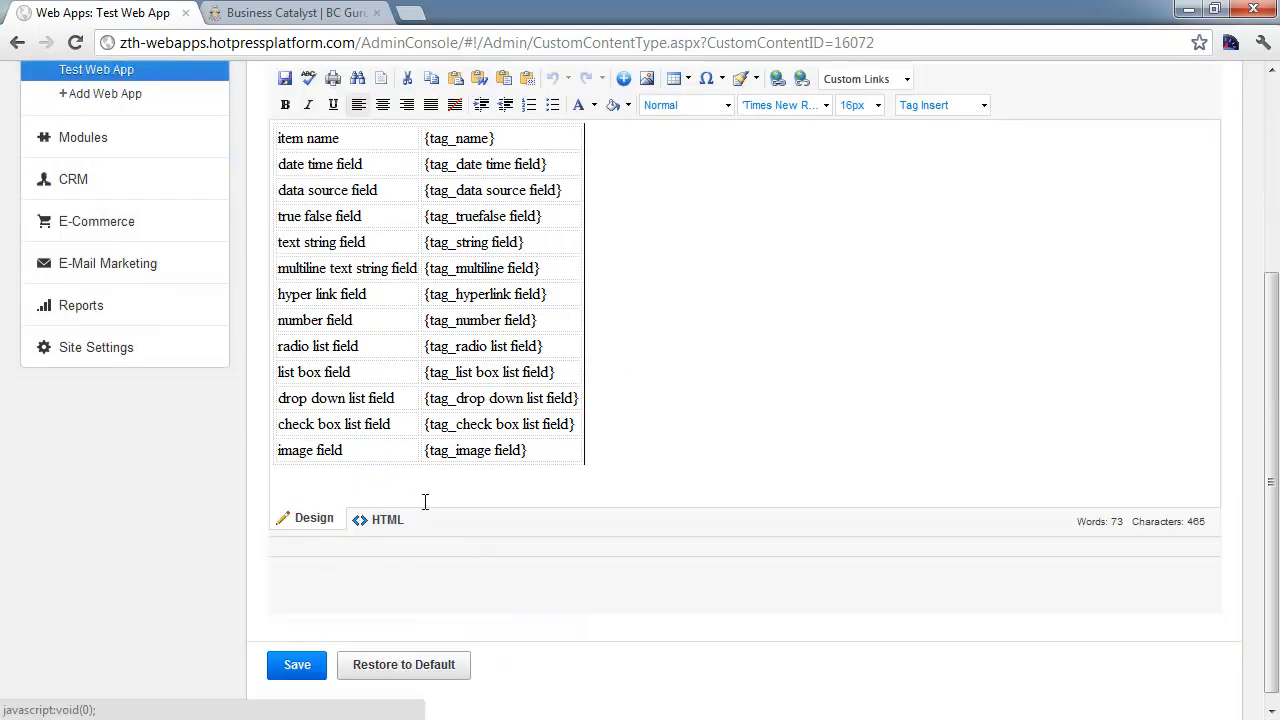
{"action": "scroll", "coordinate": [600, 505], "scroll_direction": "up", "scroll_amount": 1}
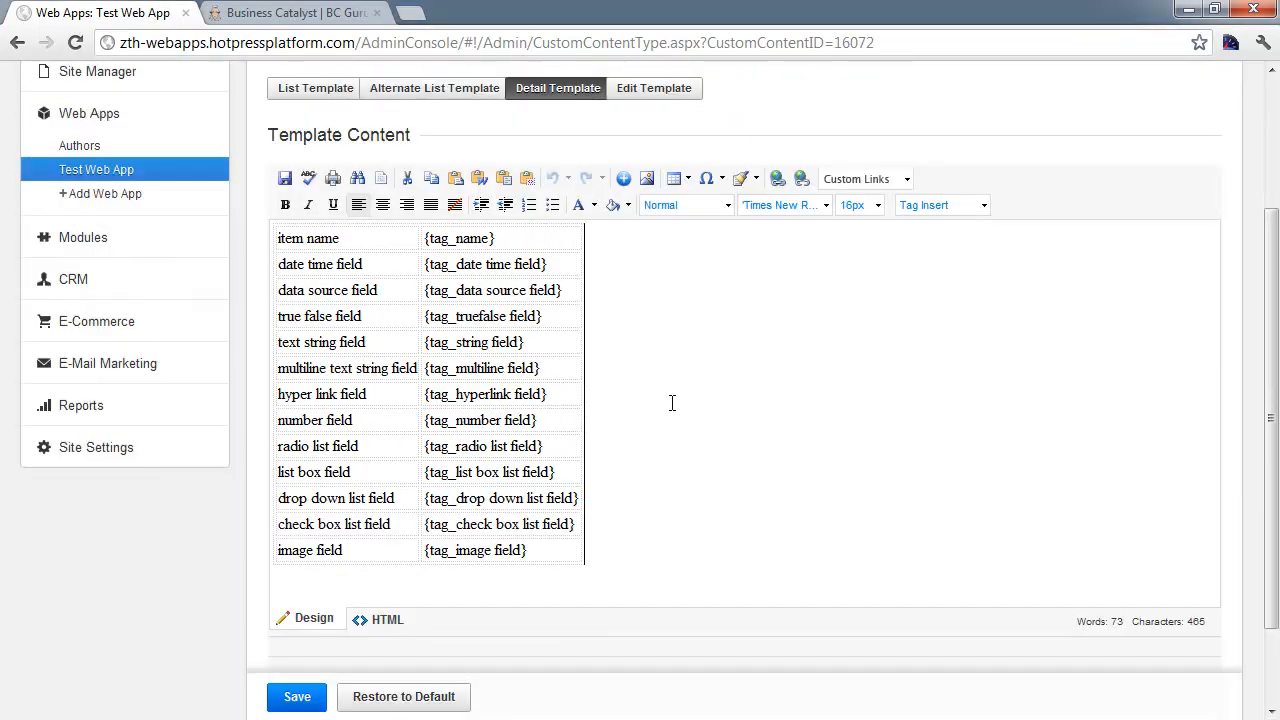
{"action": "left_click", "coordinate": [540, 420]}
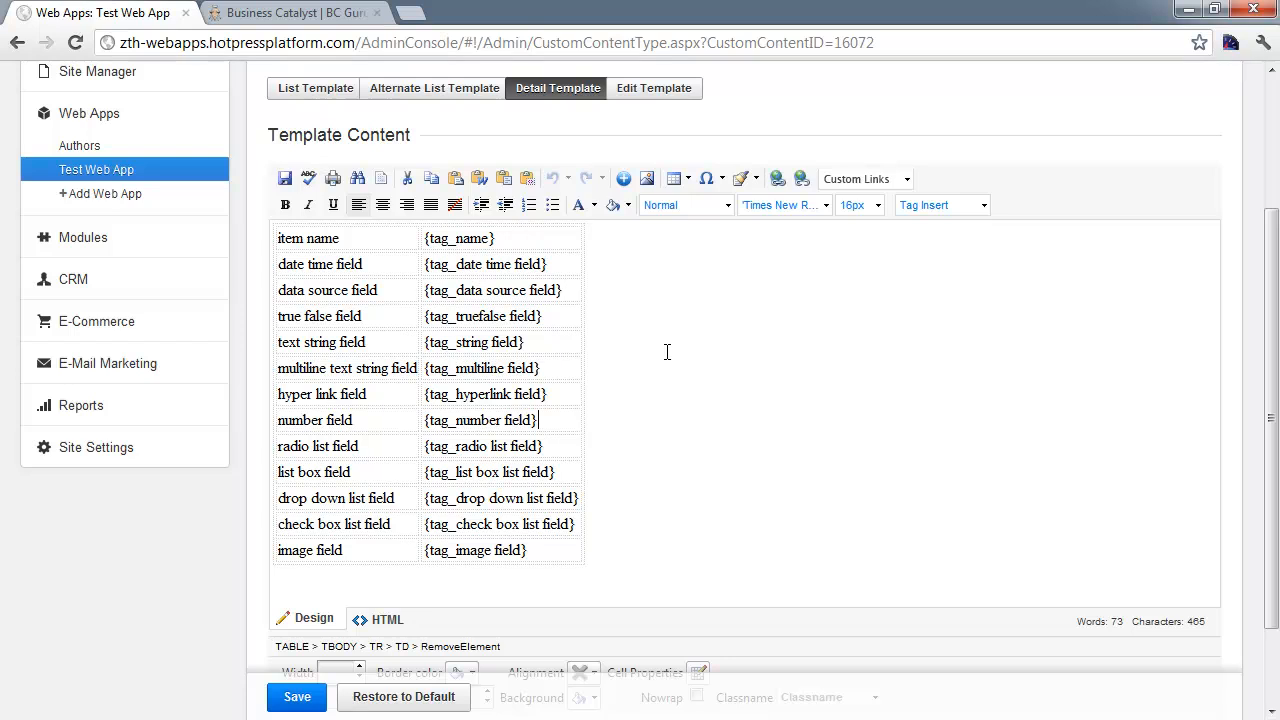
Step: Restore the detail template to its default and accept the reset
{"action": "scroll", "coordinate": [667, 352], "scroll_direction": "down", "scroll_amount": 1}
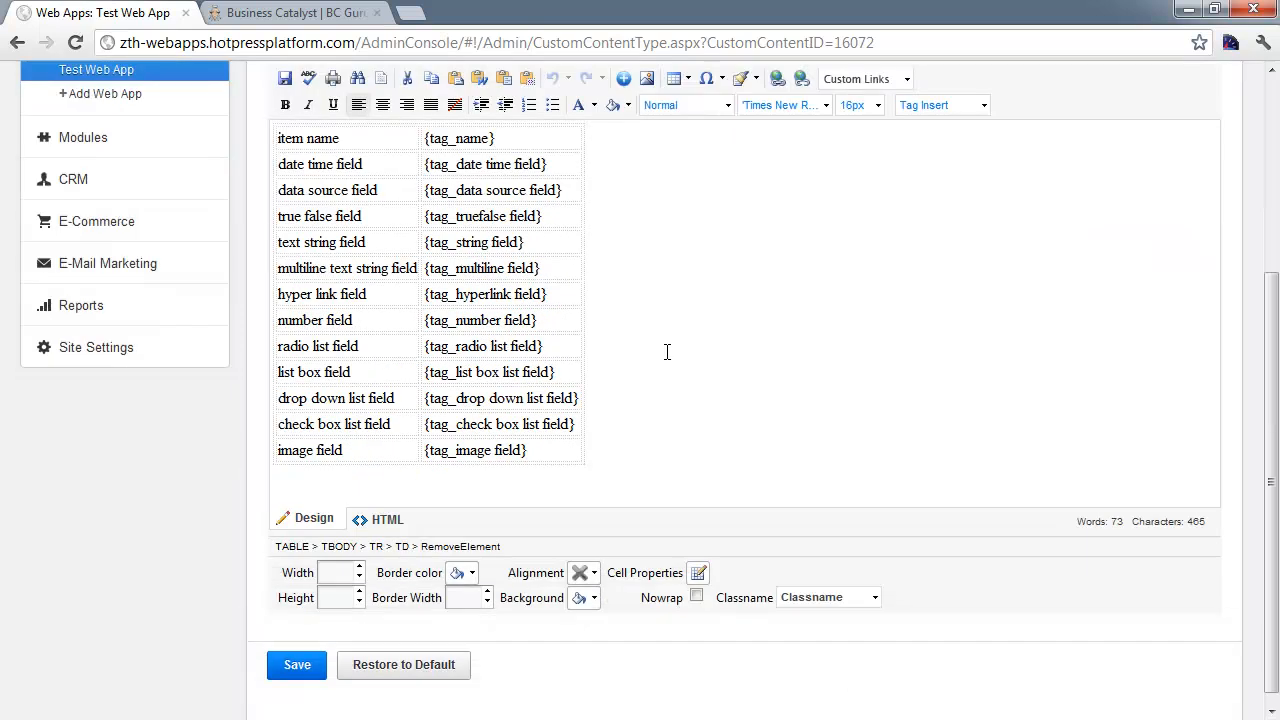
{"action": "left_click", "coordinate": [418, 670]}
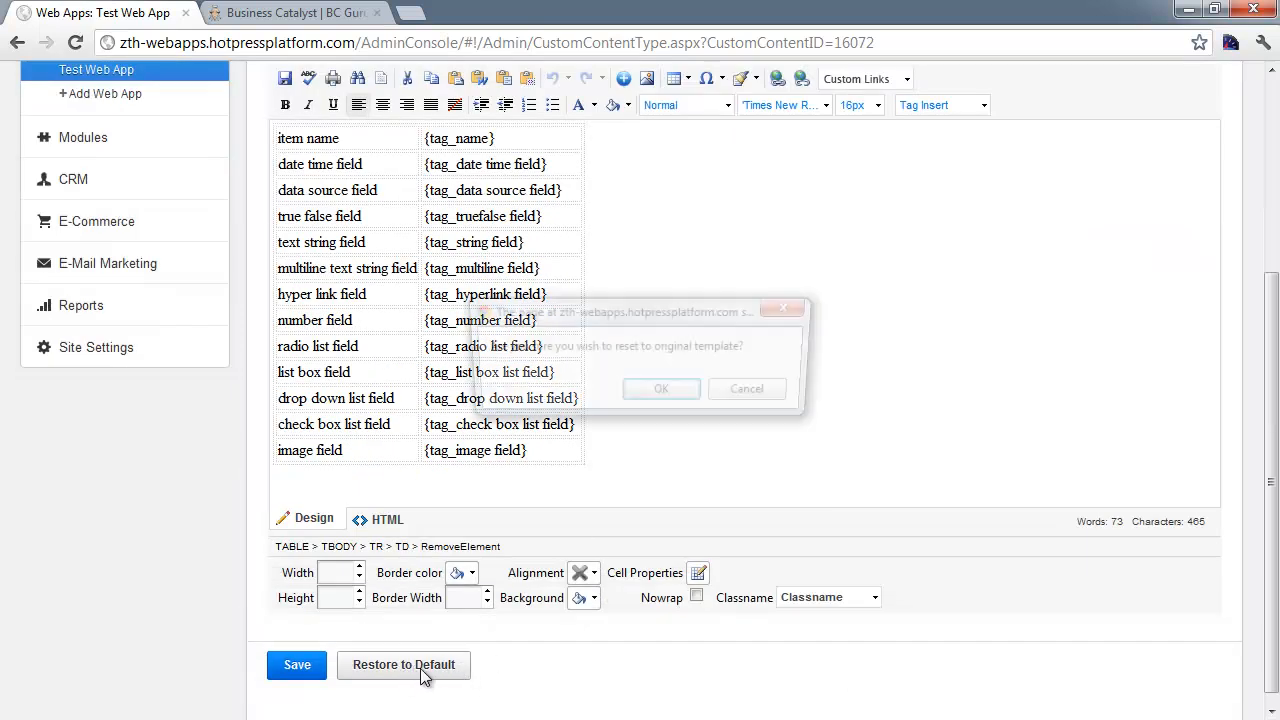
{"action": "left_click", "coordinate": [645, 392]}
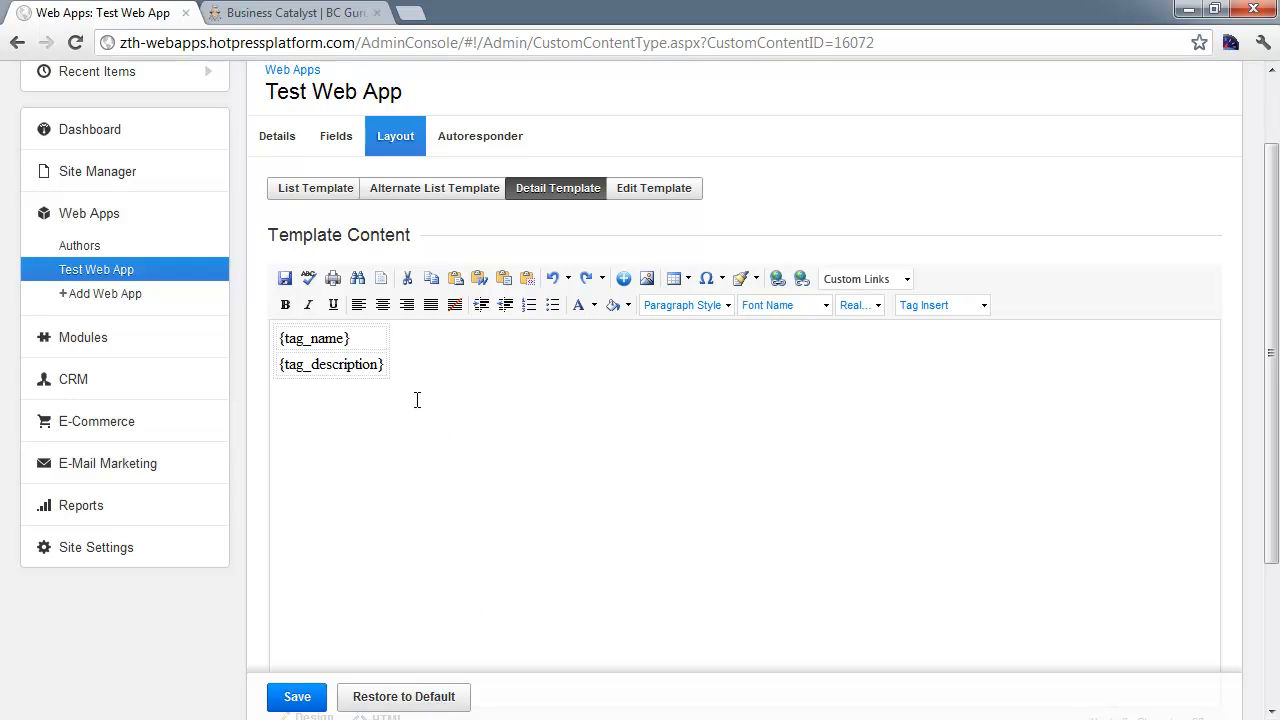
Step: Examine the default detail template's tags in the design view and the table markup in its HTML source
{"action": "key", "text": "ctrl+a"}
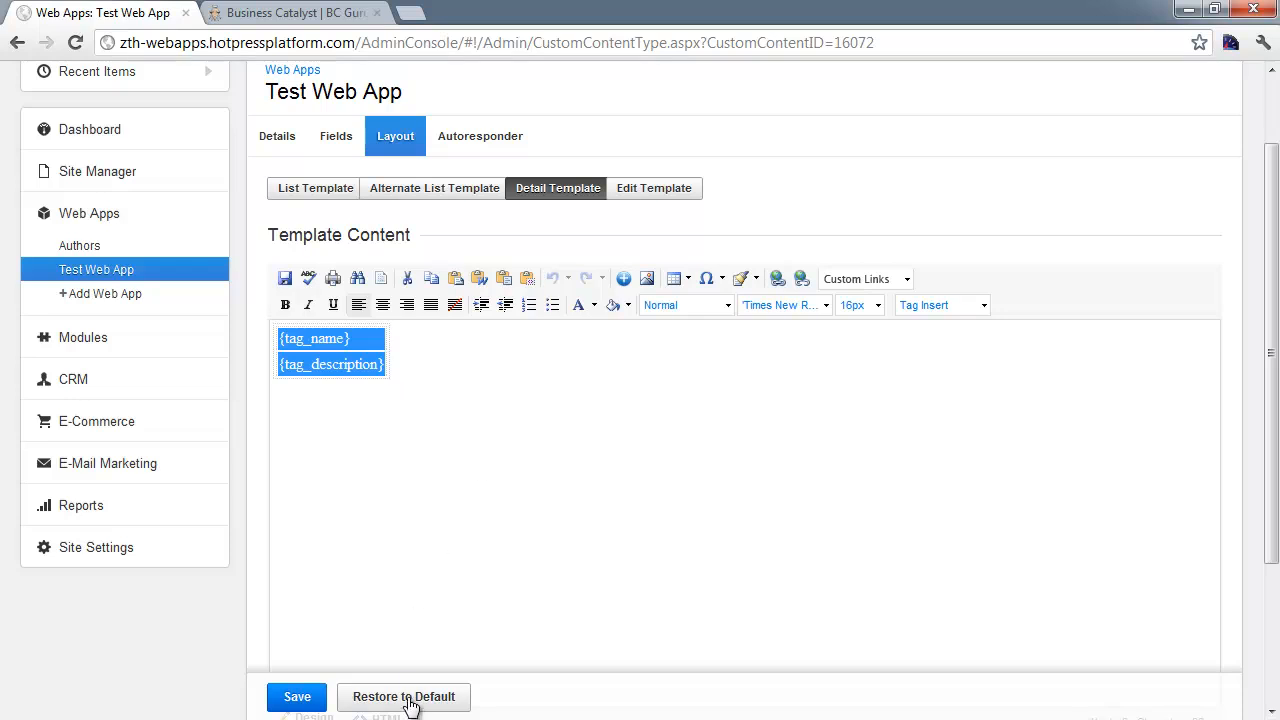
{"action": "left_click", "coordinate": [443, 517]}
{"action": "scroll", "coordinate": [440, 516], "scroll_direction": "down", "scroll_amount": 1}
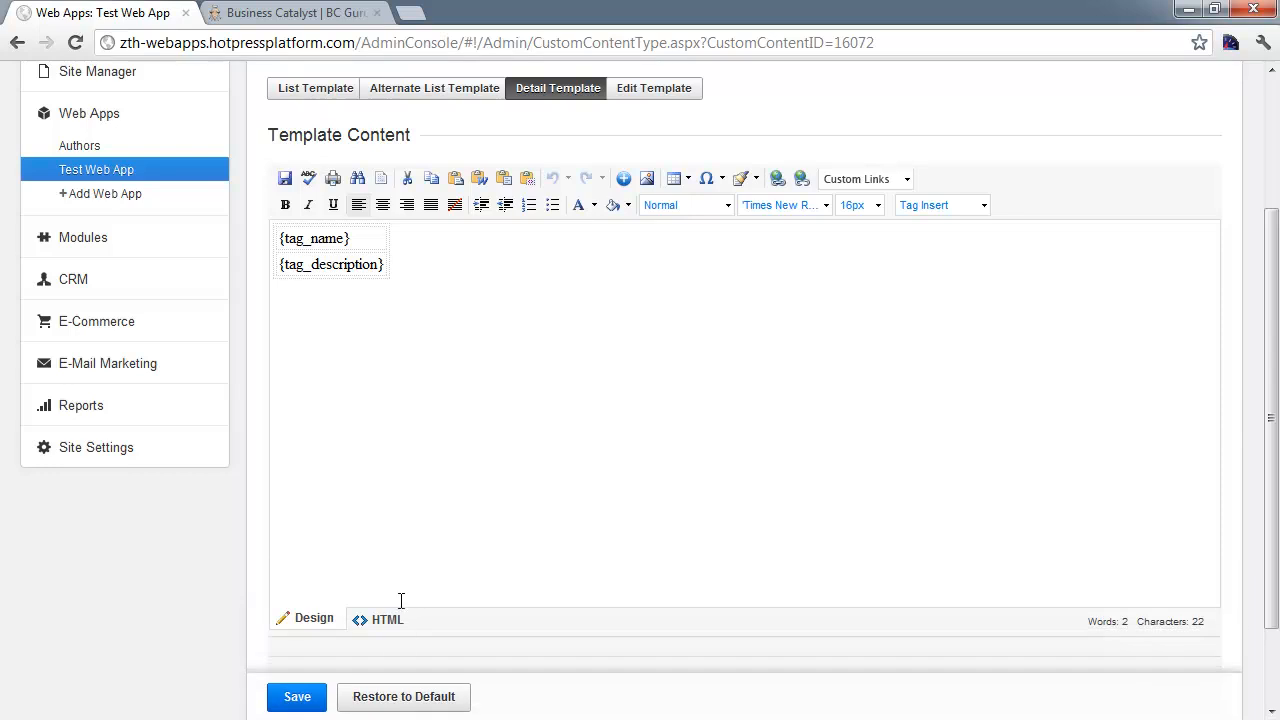
{"action": "left_click", "coordinate": [387, 620]}
{"action": "left_click_drag", "start_coordinate": [375, 366], "coordinate": [214, 234]}
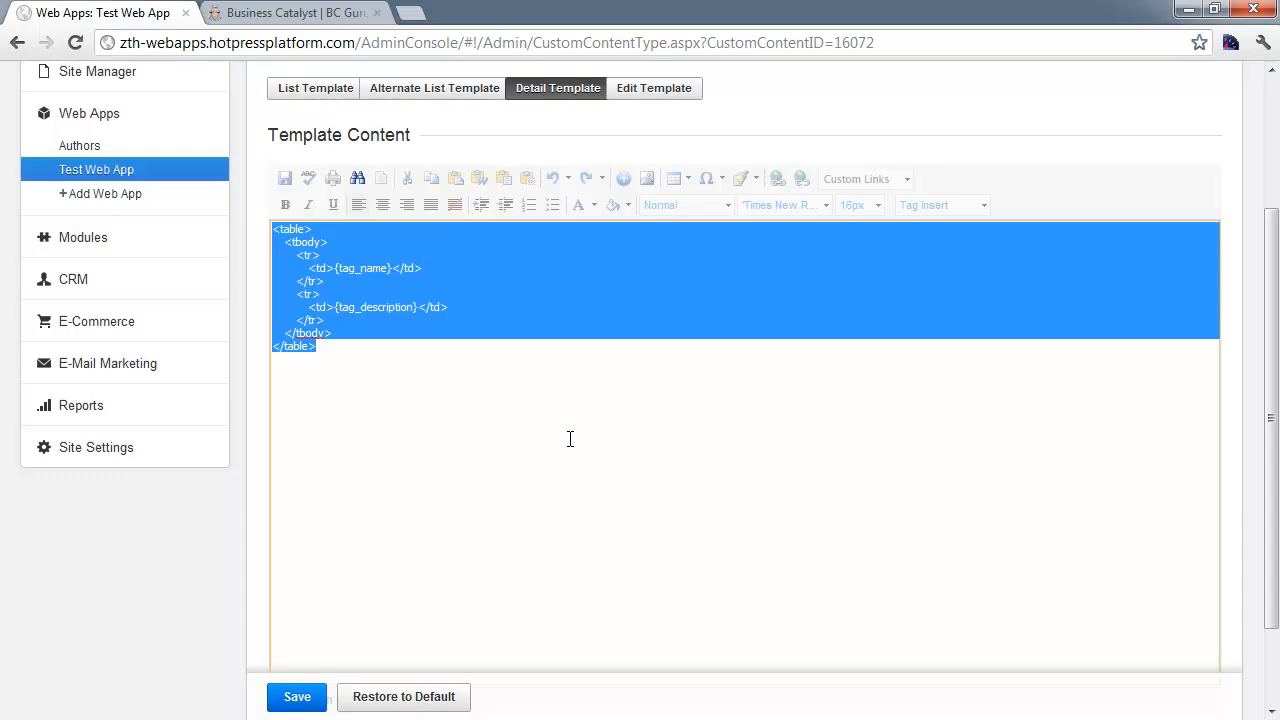
{"action": "scroll", "coordinate": [557, 431], "scroll_direction": "up", "scroll_amount": 2}
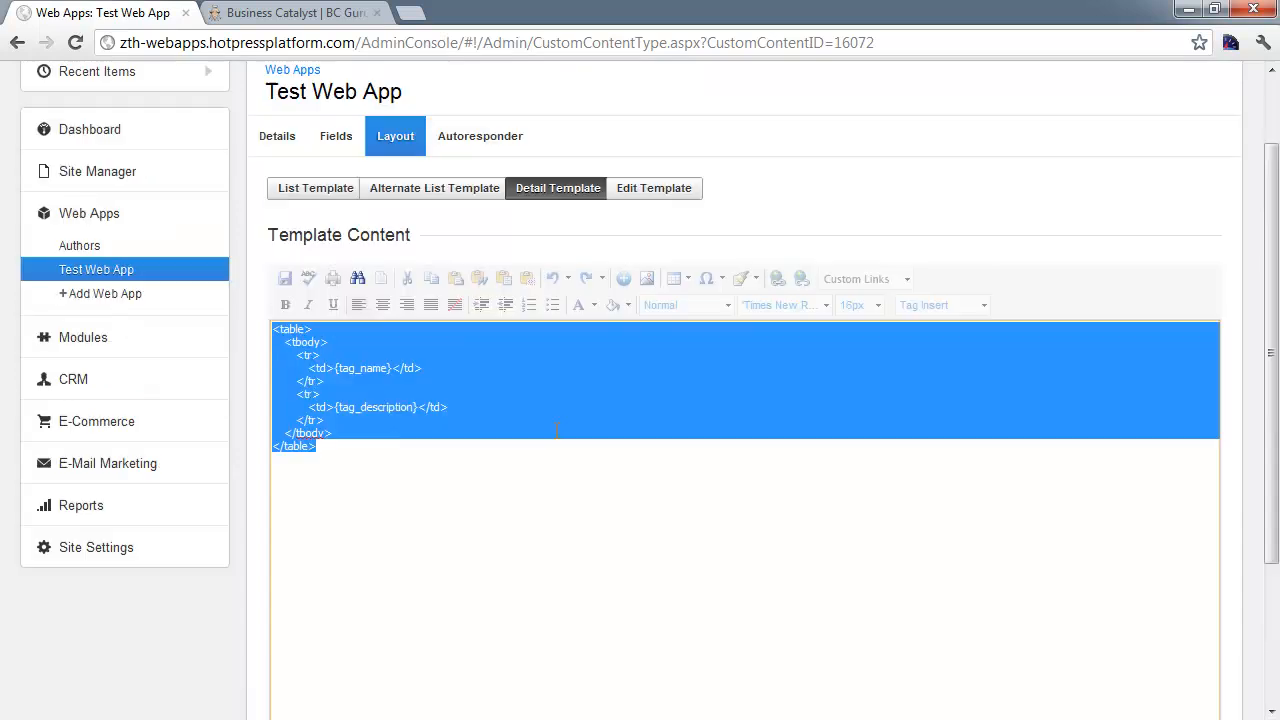
{"action": "left_click", "coordinate": [557, 431]}
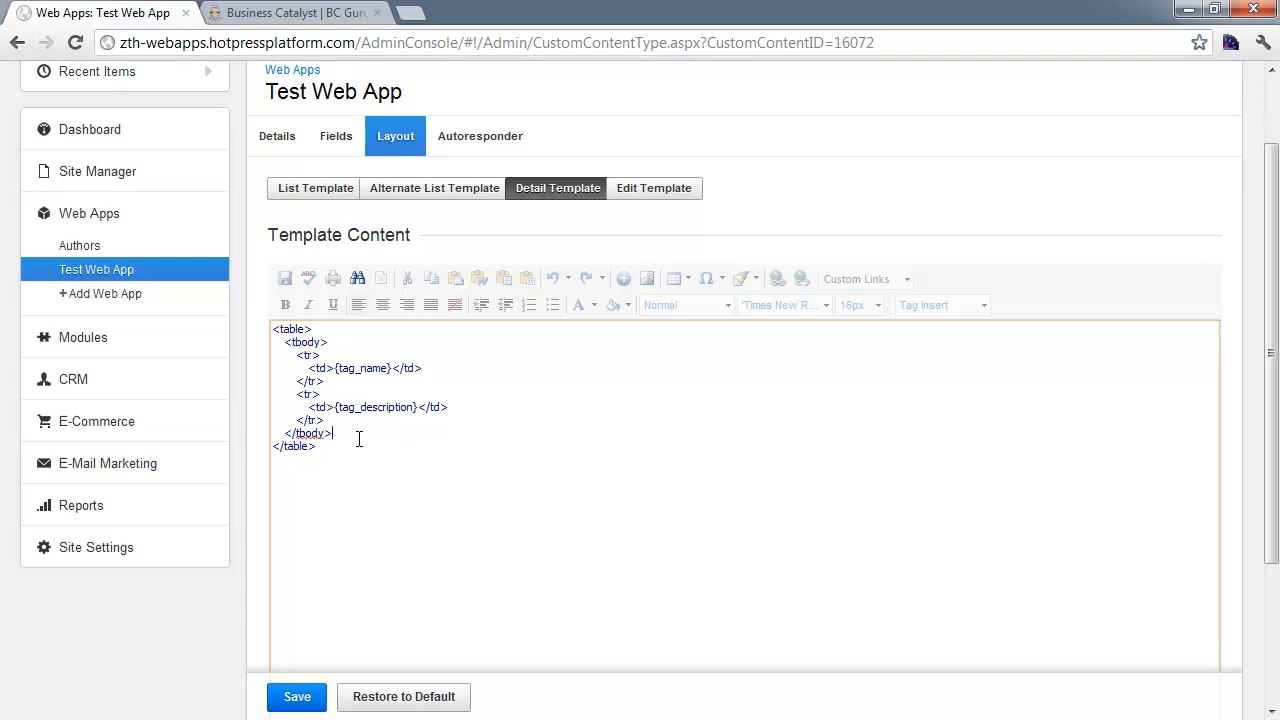
Step: Clear the detail template's entire HTML source and return to the empty design view
{"action": "key", "text": "ctrl+a"}
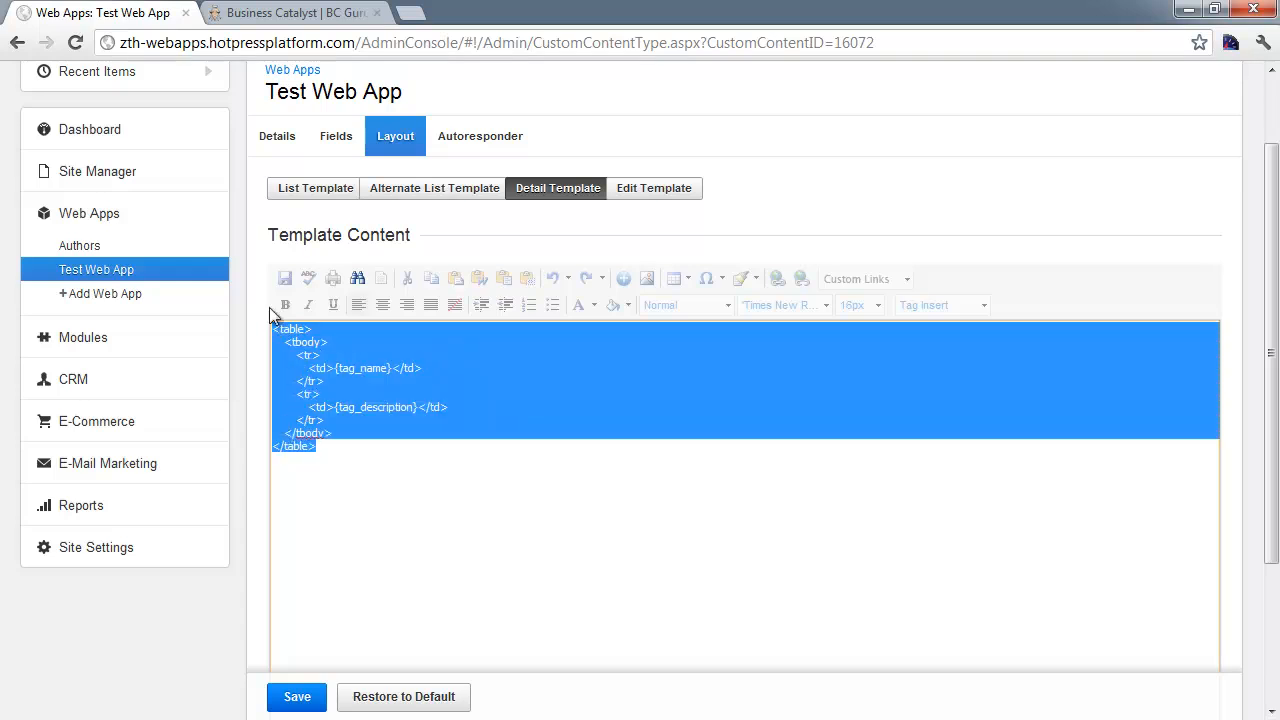
{"action": "key", "text": "Delete"}
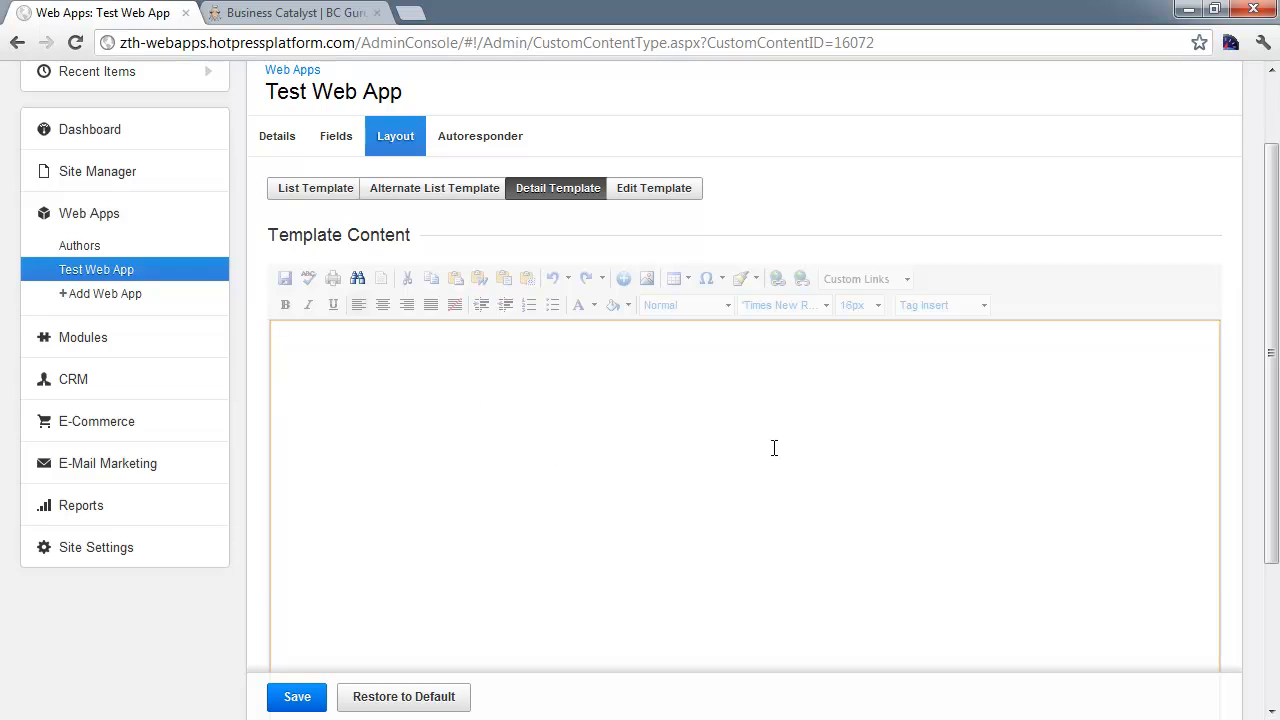
{"action": "scroll", "coordinate": [360, 568], "scroll_direction": "down", "scroll_amount": 1}
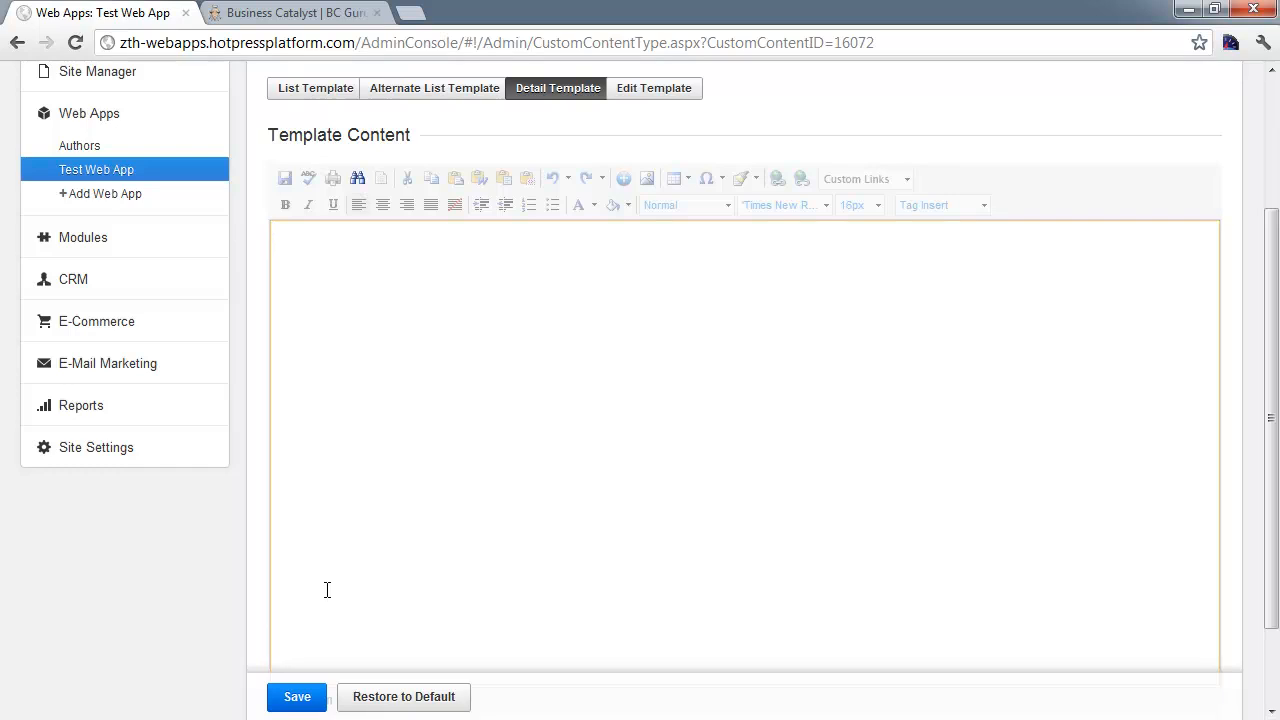
{"action": "scroll", "coordinate": [320, 595], "scroll_direction": "down", "scroll_amount": 1}
{"action": "left_click", "coordinate": [314, 600]}
{"action": "scroll", "coordinate": [560, 390], "scroll_direction": "up", "scroll_amount": 1}
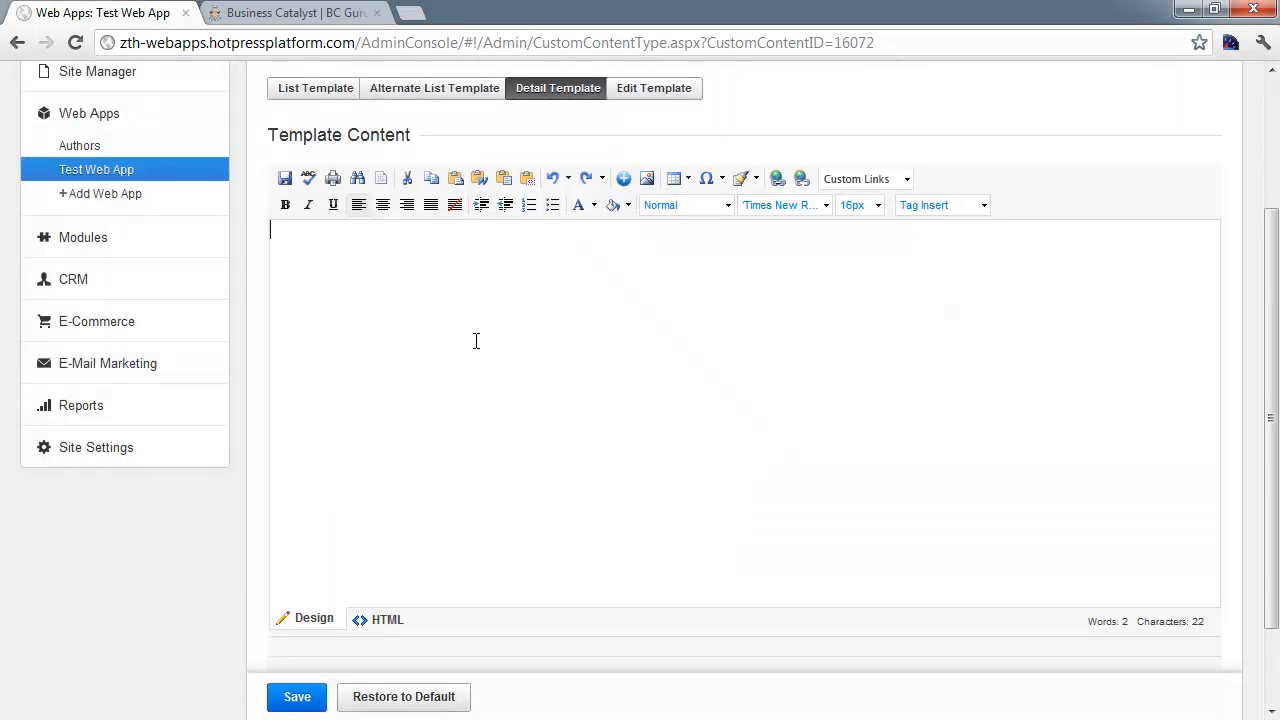
Step: Insert the {tag_address1} tag into the empty detail template, then delete it
{"action": "left_click", "coordinate": [946, 206]}
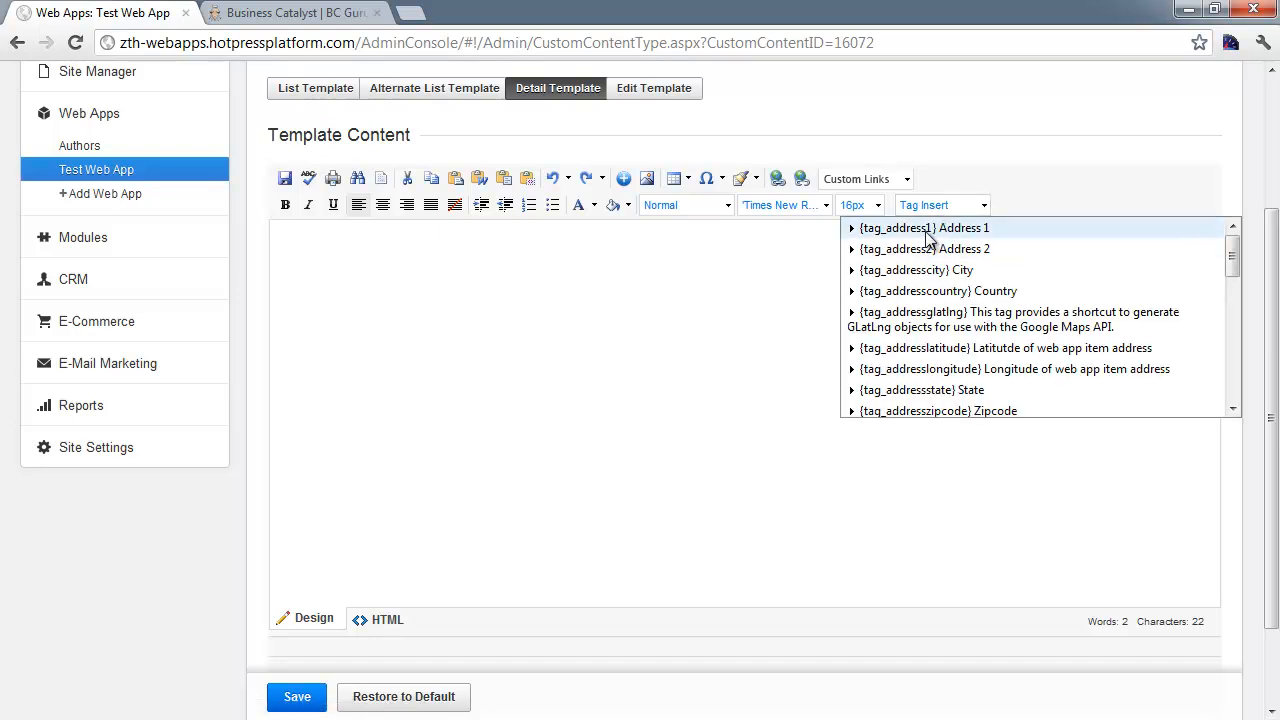
{"action": "left_click", "coordinate": [930, 230]}
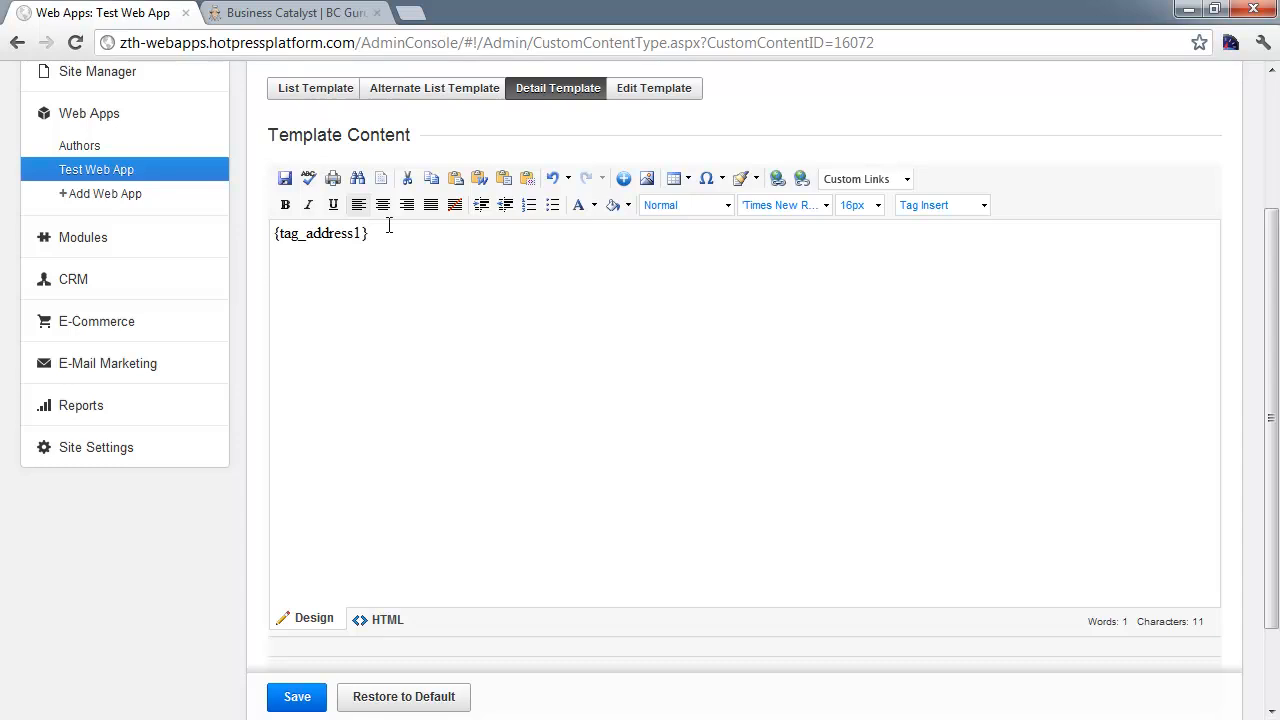
{"action": "left_click_drag", "start_coordinate": [378, 242], "coordinate": [259, 244]}
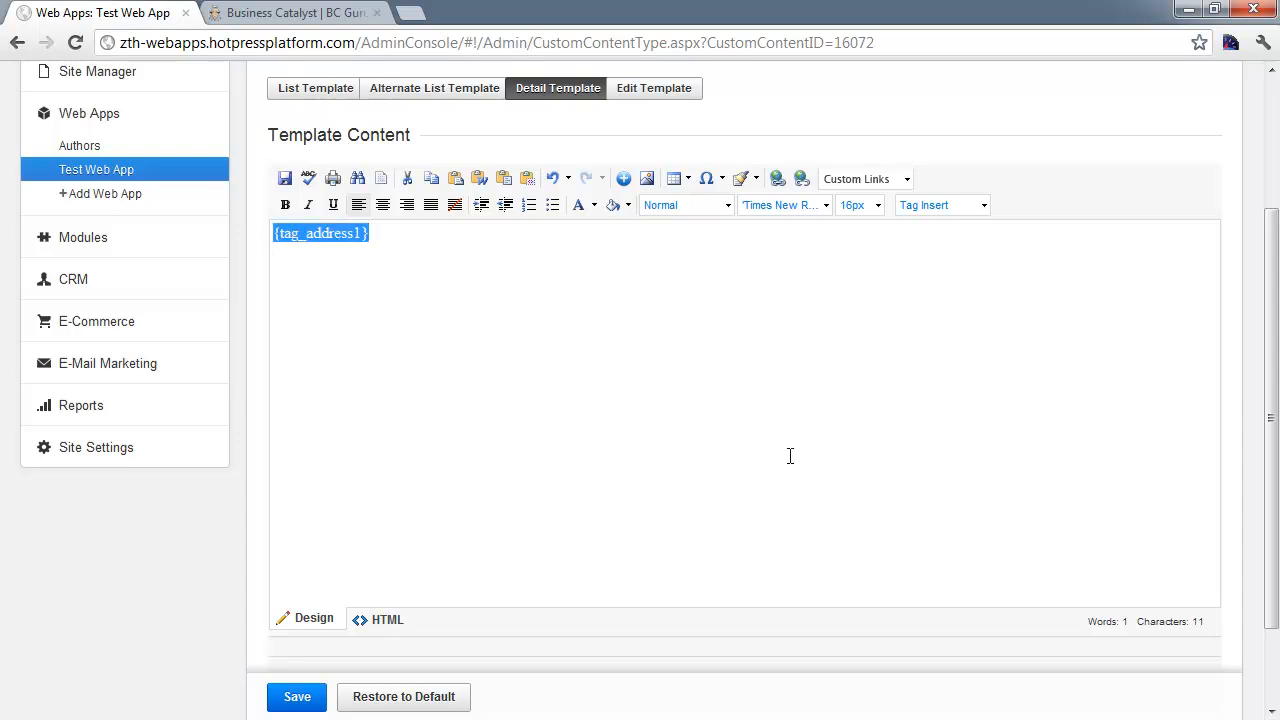
{"action": "key", "text": "Delete"}
Step: Look through the detail template's available tags and insert the item name tag {tag_name}
{"action": "left_click", "coordinate": [929, 205]}
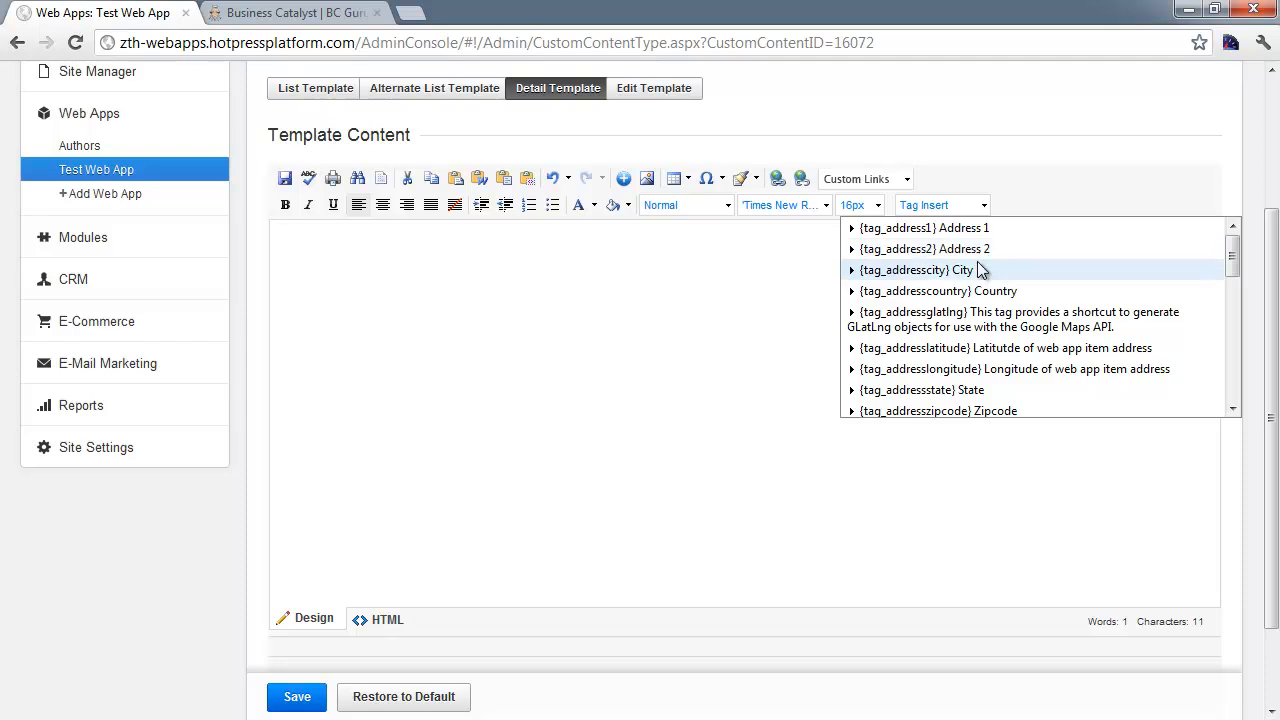
{"action": "scroll", "coordinate": [965, 275], "scroll_direction": "down", "scroll_amount": 1}
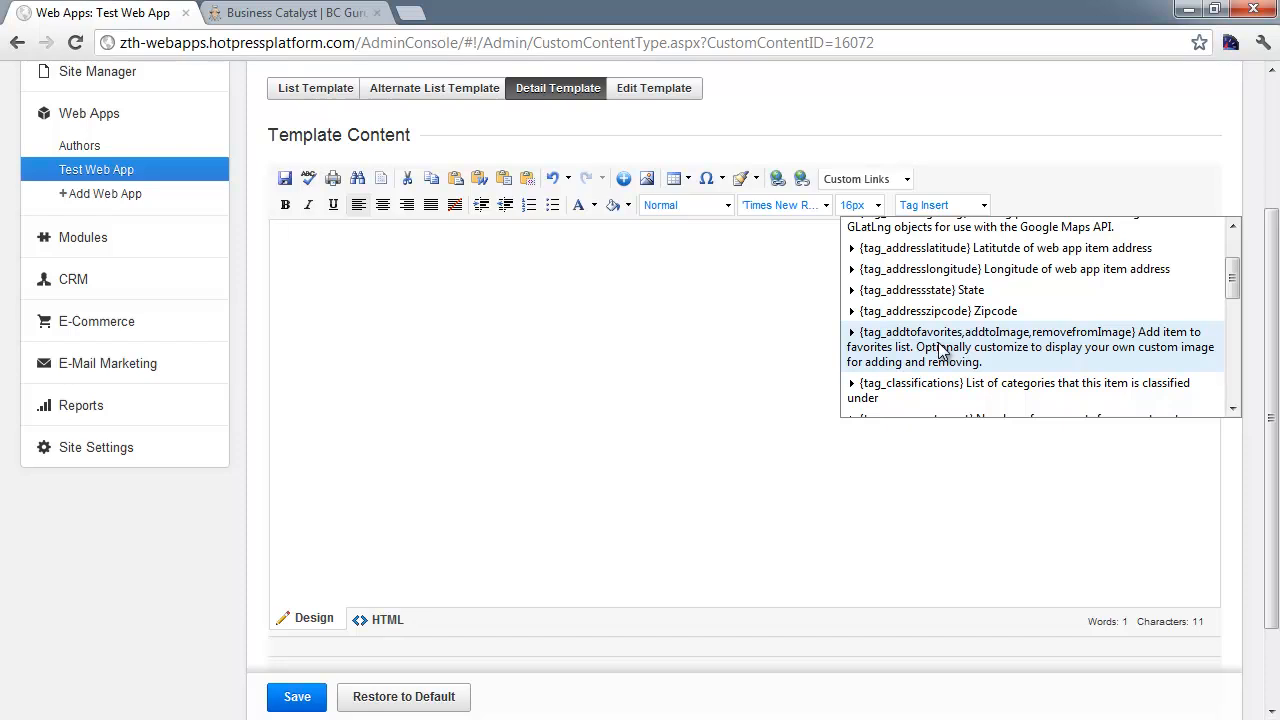
{"action": "scroll", "coordinate": [940, 350], "scroll_direction": "down", "scroll_amount": 1}
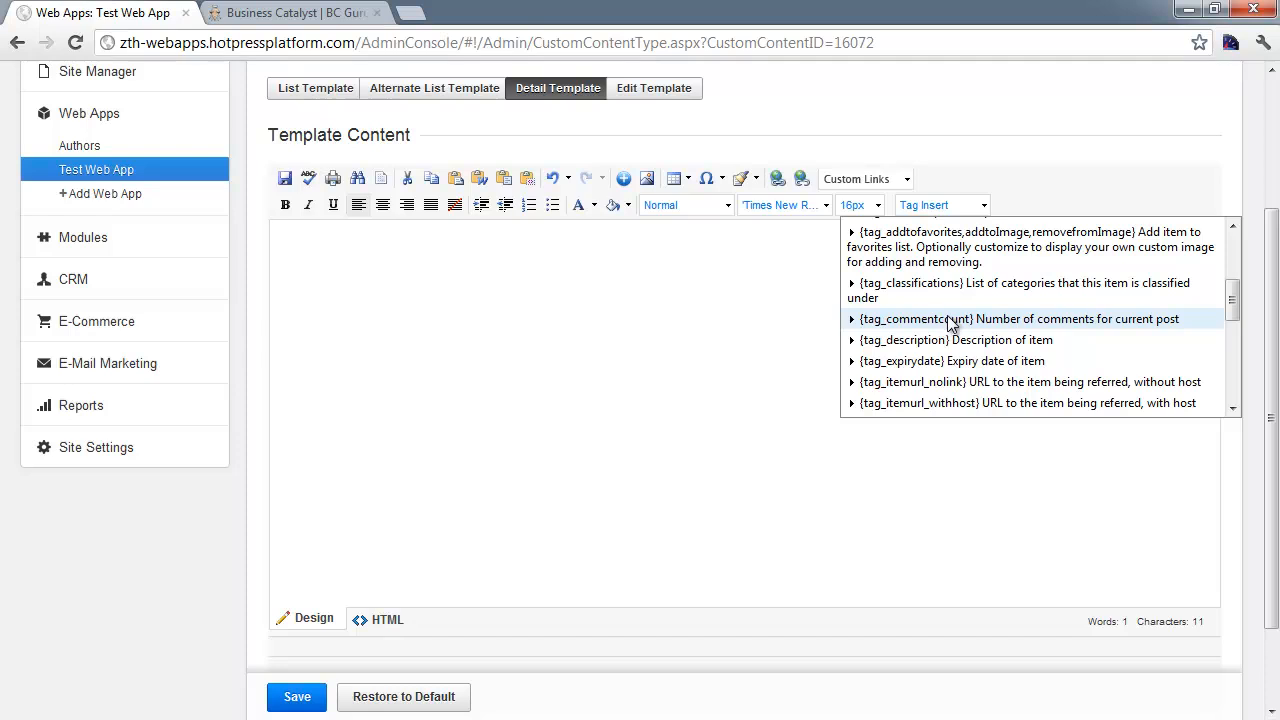
{"action": "scroll", "coordinate": [948, 322], "scroll_direction": "down", "scroll_amount": 3}
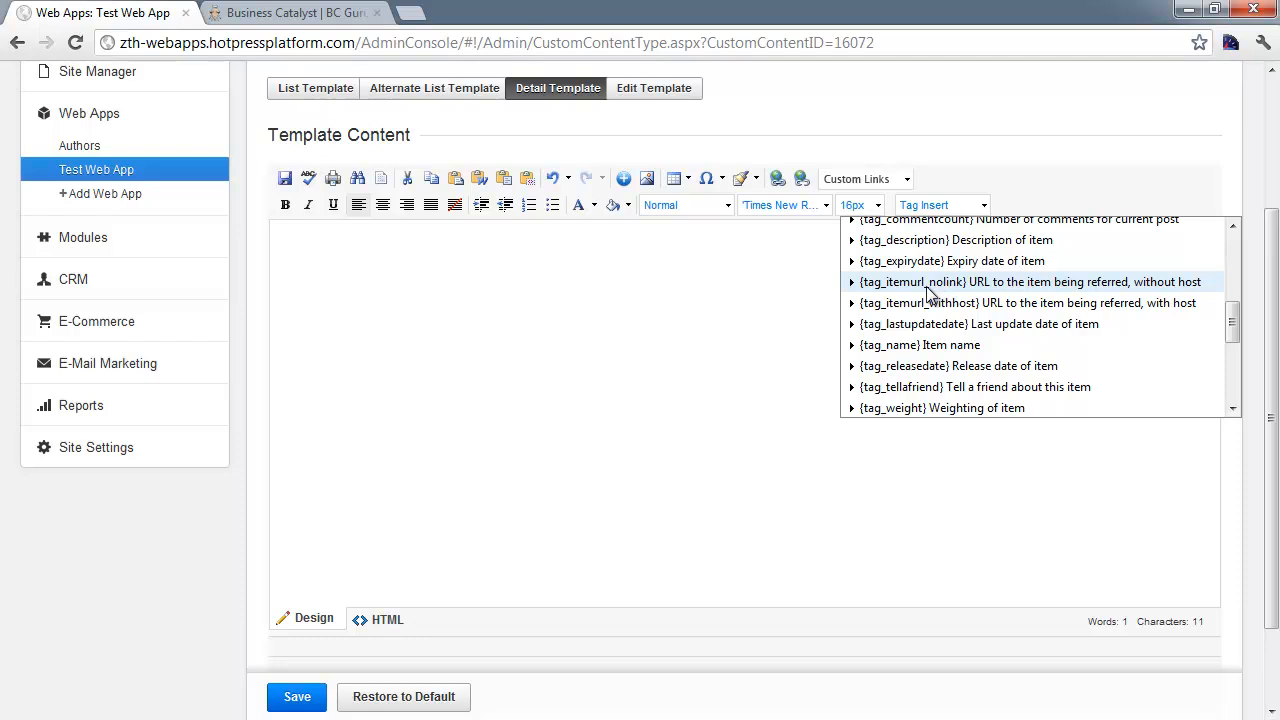
{"action": "left_click", "coordinate": [921, 345]}
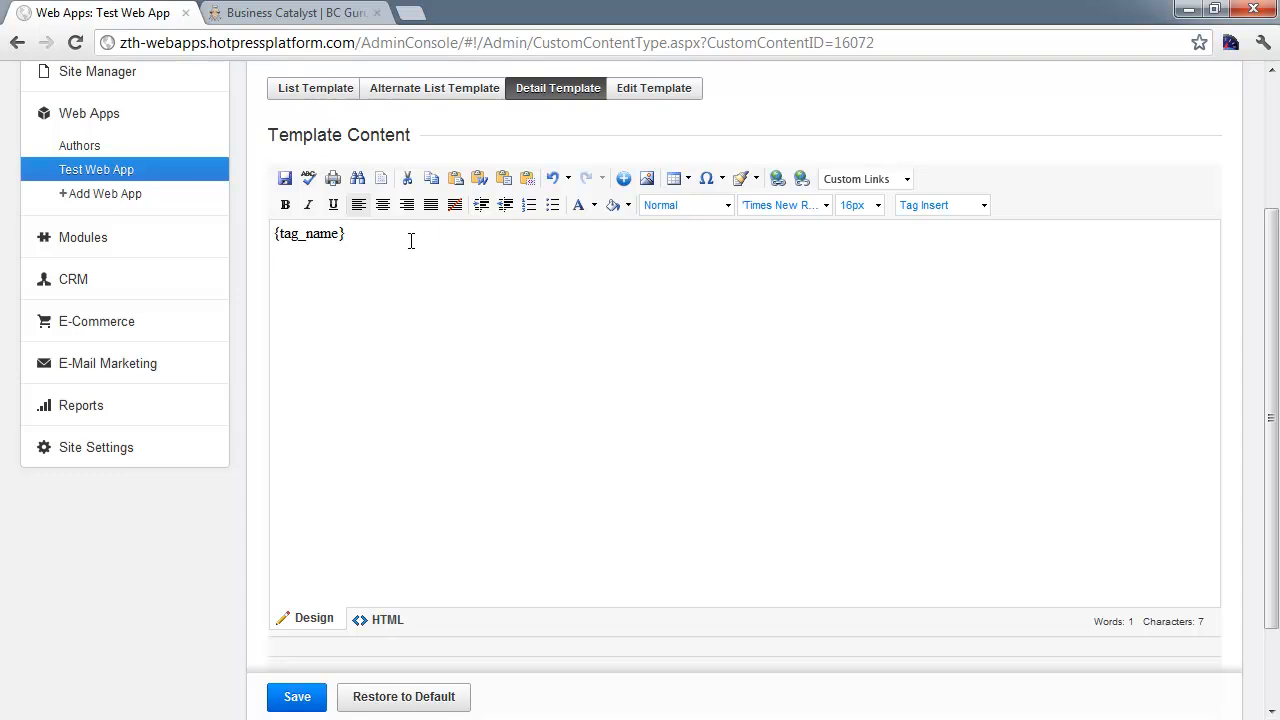
Step: Open the list template and change its {tag_name} tag to {tag_name_nolink}
{"action": "left_click", "coordinate": [308, 96]}
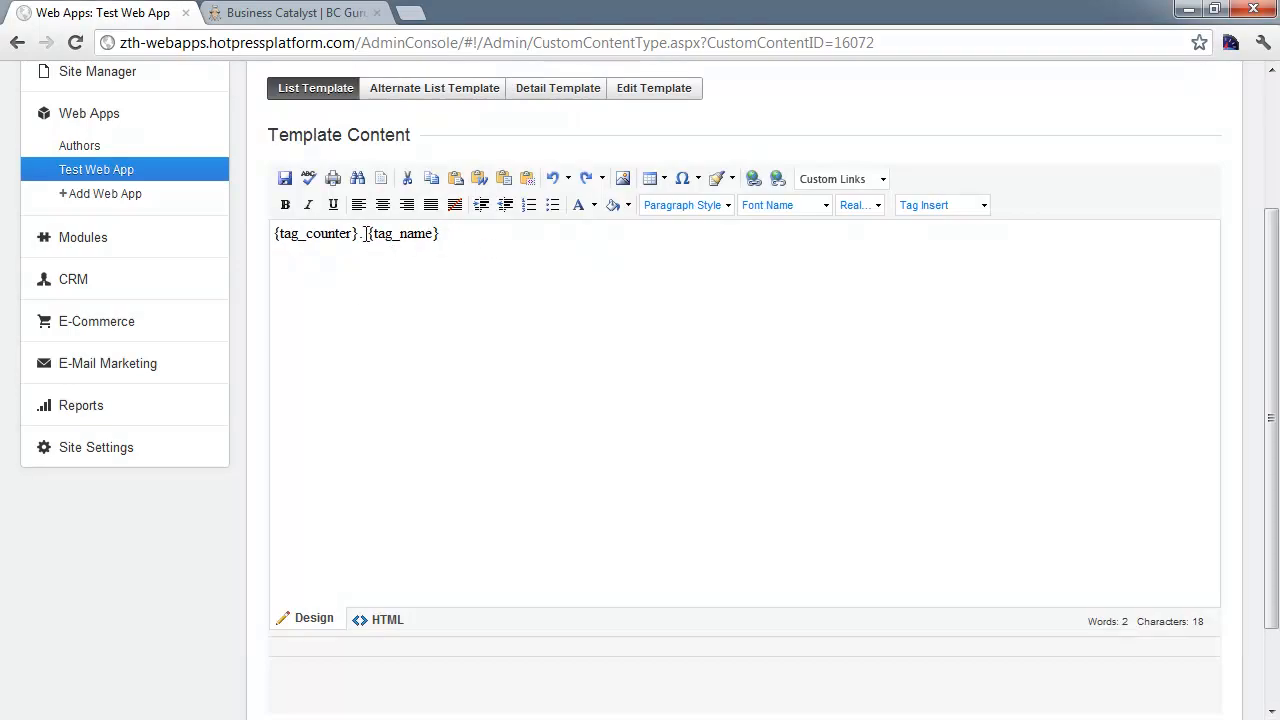
{"action": "left_click_drag", "start_coordinate": [368, 233], "coordinate": [460, 230]}
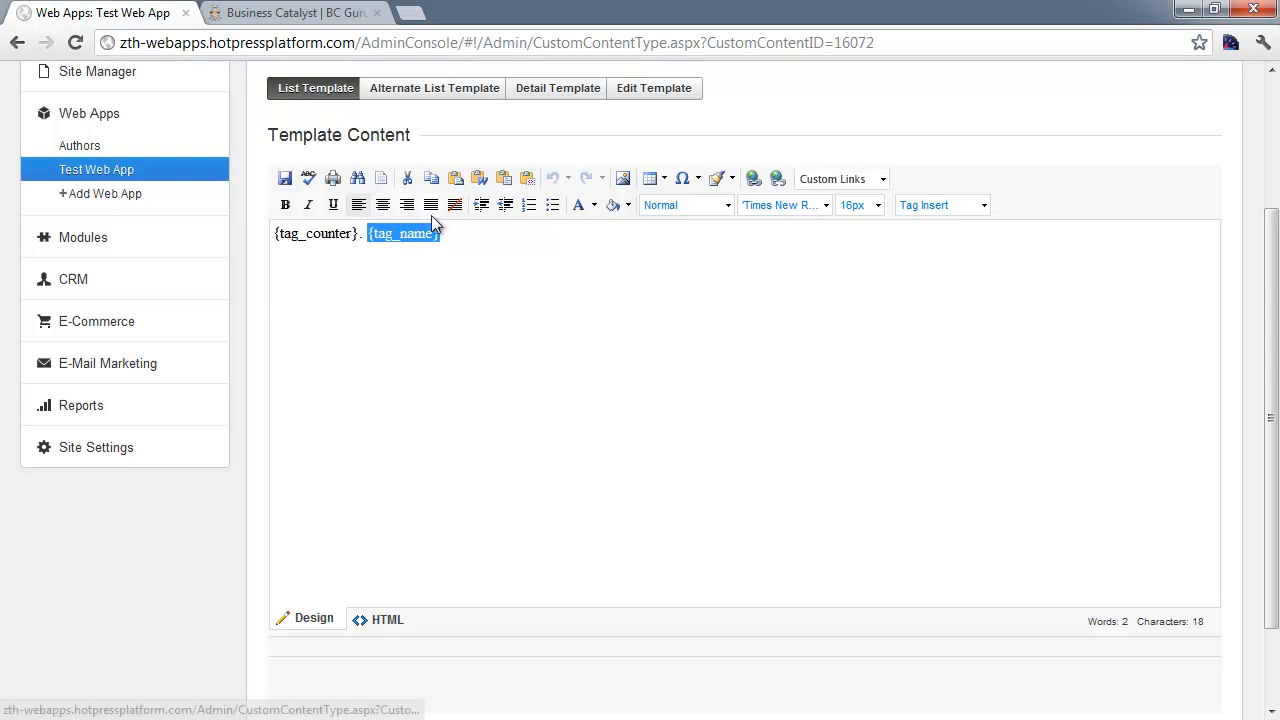
{"action": "left_click", "coordinate": [435, 231]}
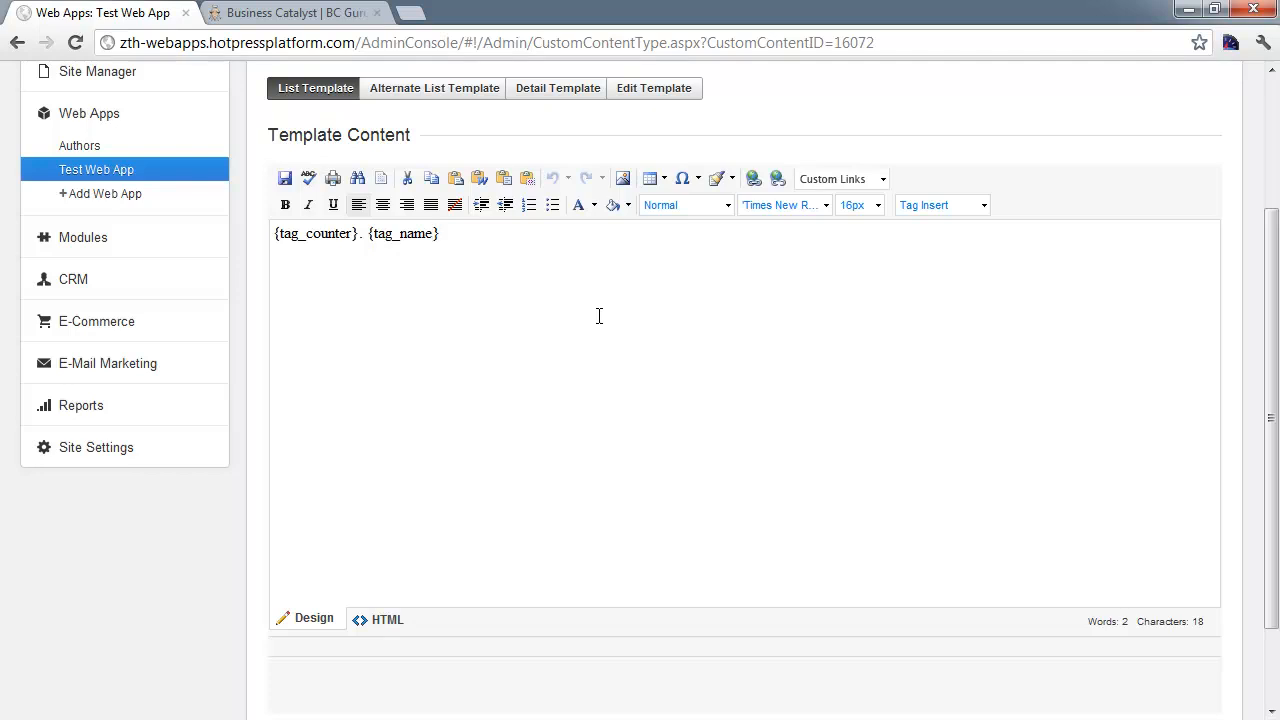
{"action": "type", "text": "_"}
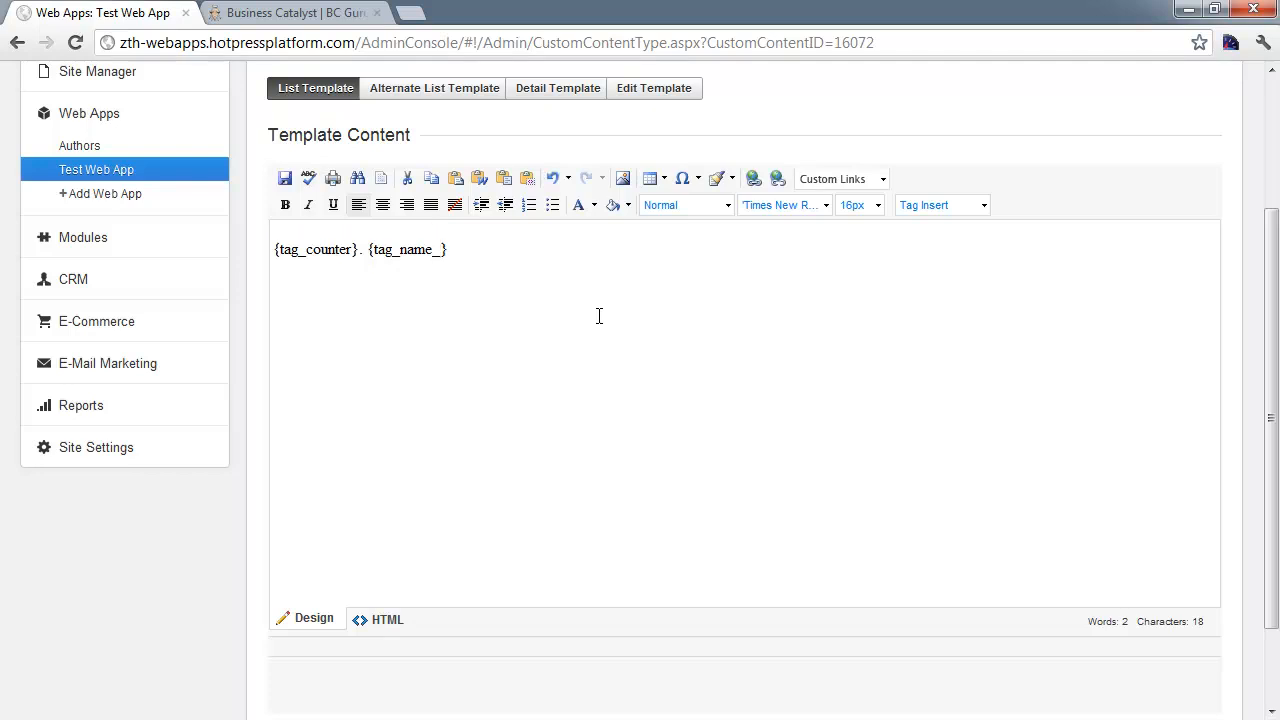
{"action": "type", "text": "nolink"}
{"action": "left_click_drag", "start_coordinate": [485, 250], "coordinate": [370, 243]}
Step: Open the detail template and review the {tag_name} tag in its table
{"action": "left_click", "coordinate": [562, 88]}
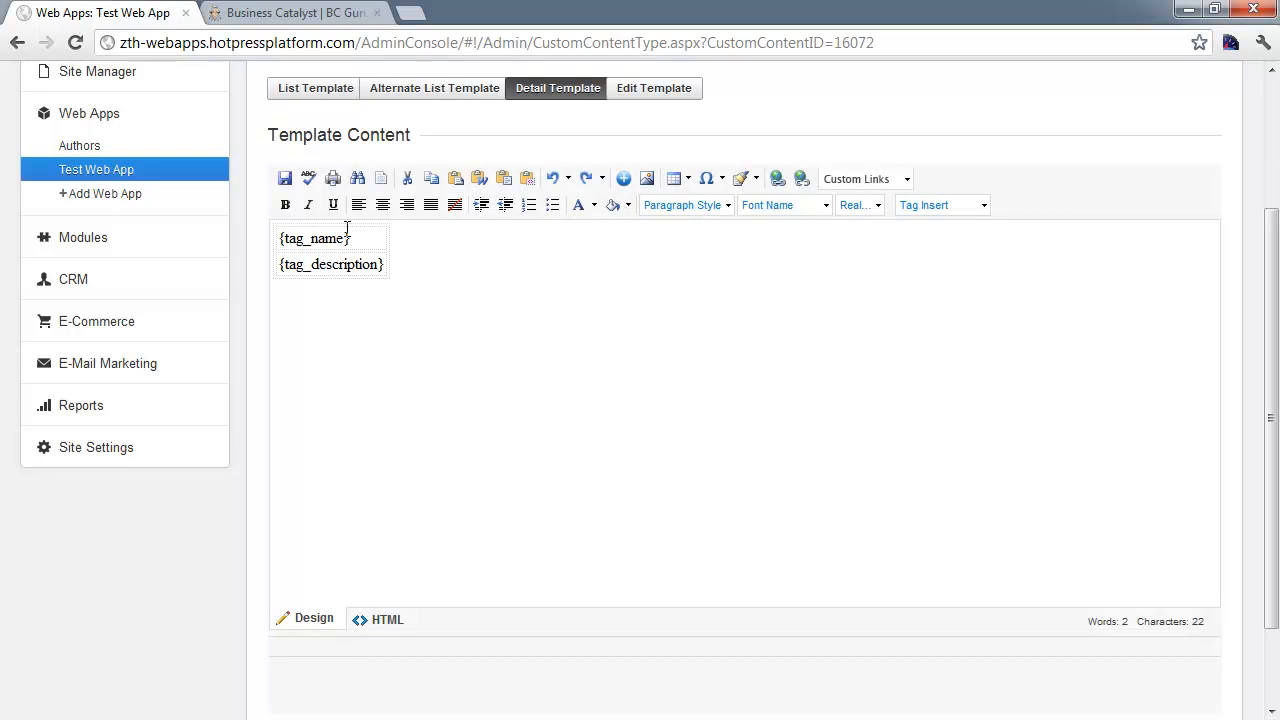
{"action": "left_click_drag", "start_coordinate": [349, 238], "coordinate": [285, 238]}
{"action": "left_click", "coordinate": [332, 245]}
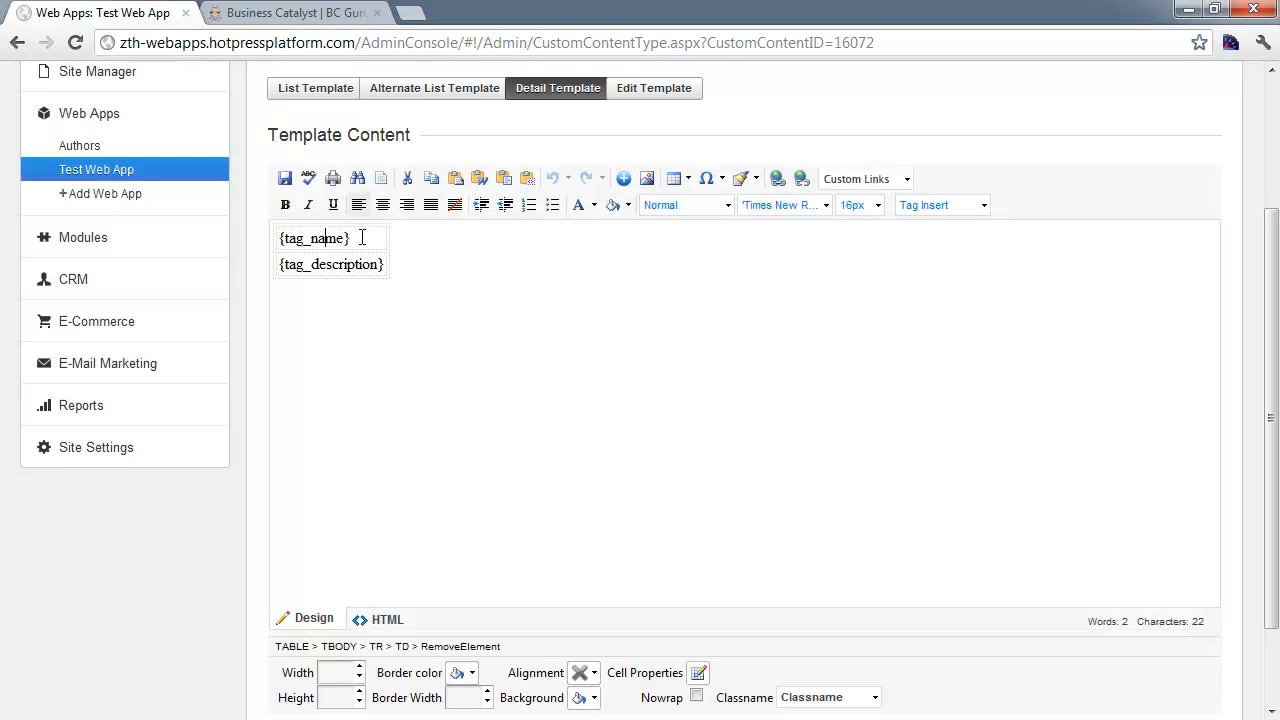
{"action": "left_click", "coordinate": [437, 264]}
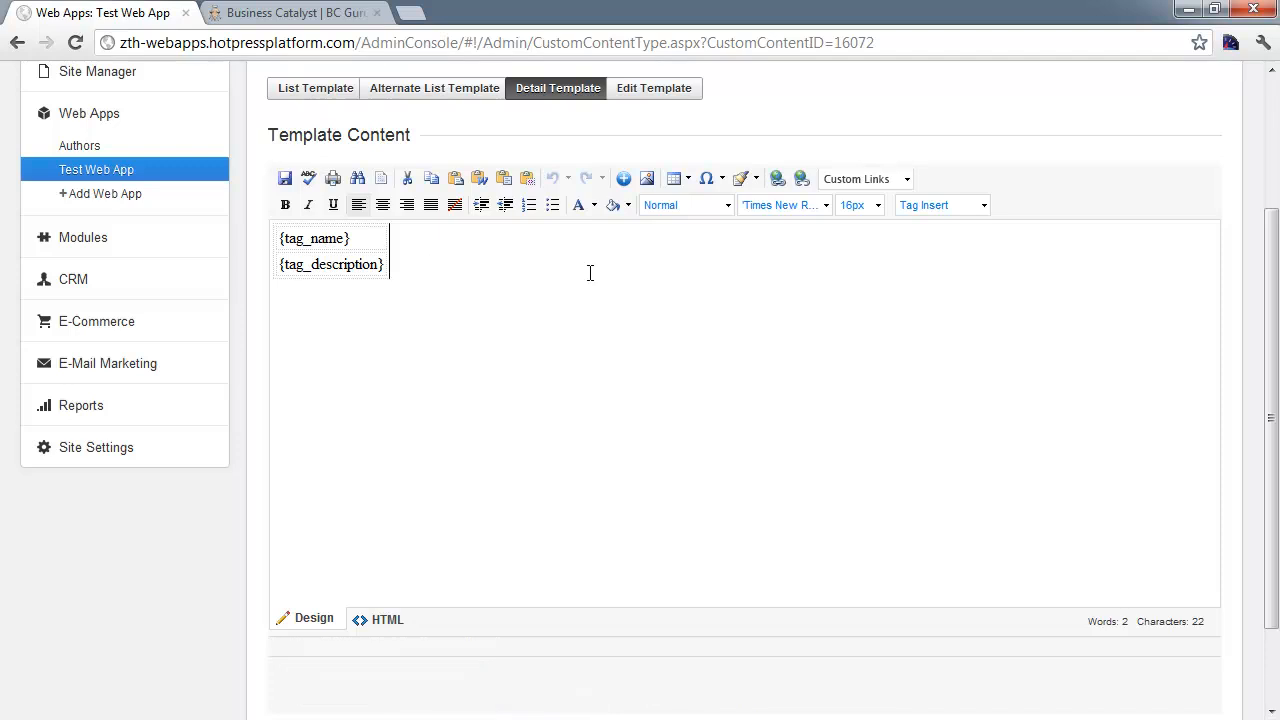
Step: Open the list template and read through its insertable tags, including {tag_name_nolink} and the dynamic field tags
{"action": "left_click", "coordinate": [300, 90]}
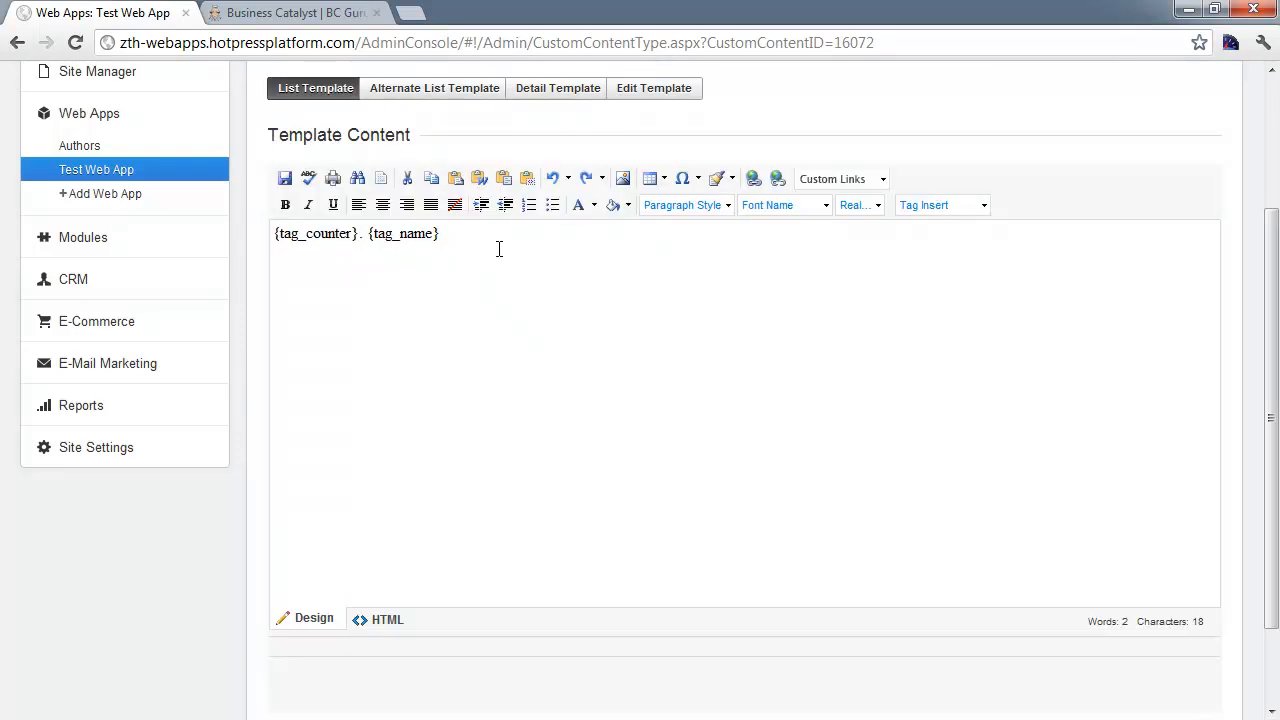
{"action": "left_click", "coordinate": [921, 204]}
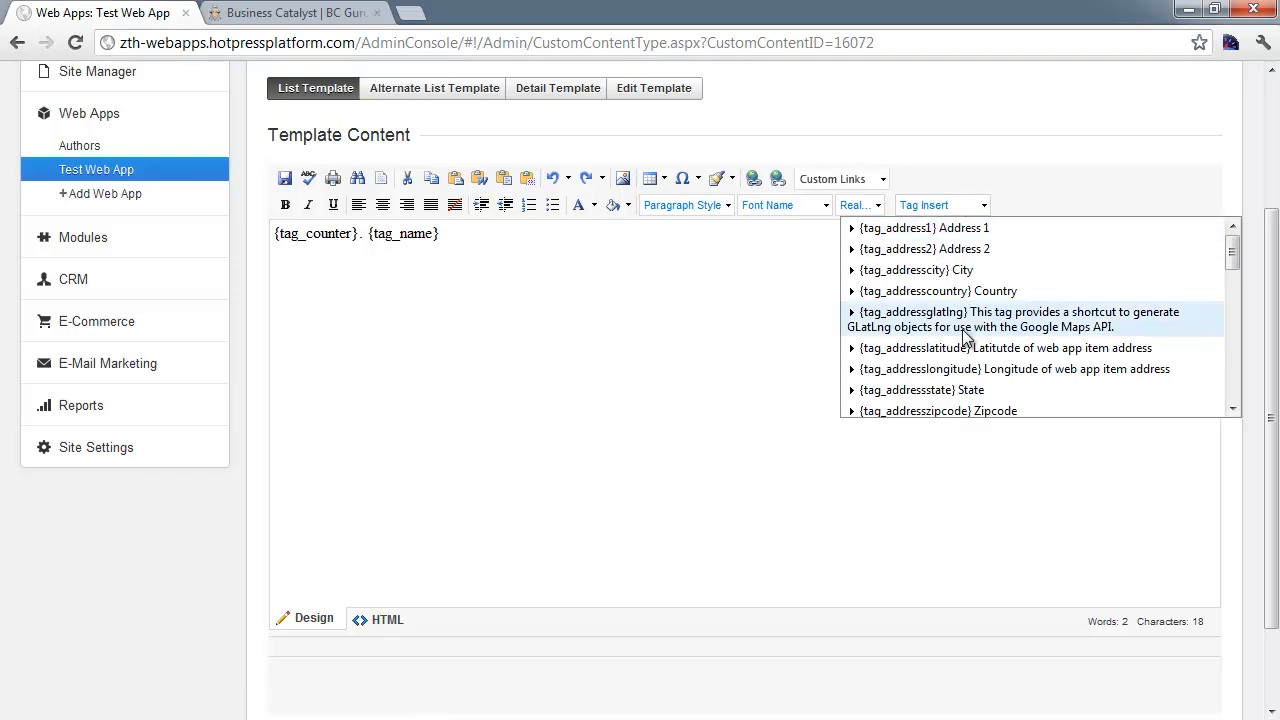
{"action": "scroll", "coordinate": [957, 344], "scroll_direction": "down", "scroll_amount": 3}
{"action": "scroll", "coordinate": [957, 344], "scroll_direction": "down", "scroll_amount": 2}
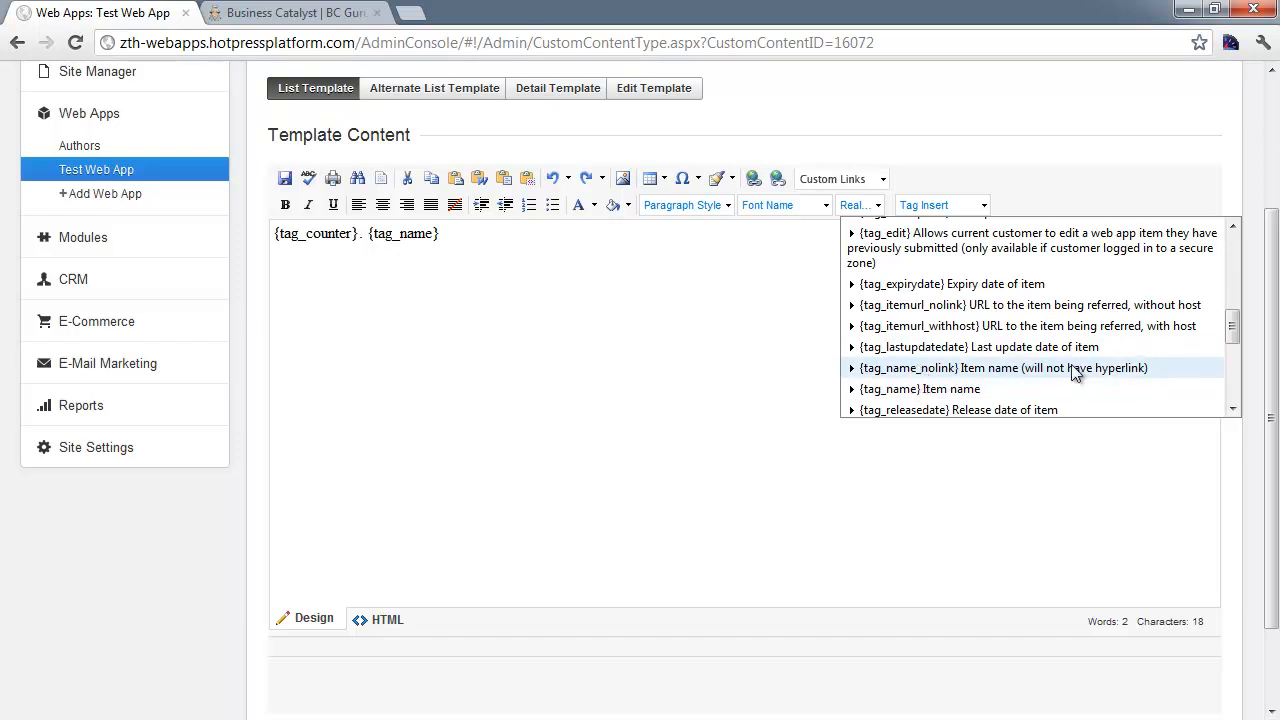
{"action": "scroll", "coordinate": [977, 335], "scroll_direction": "down", "scroll_amount": 2}
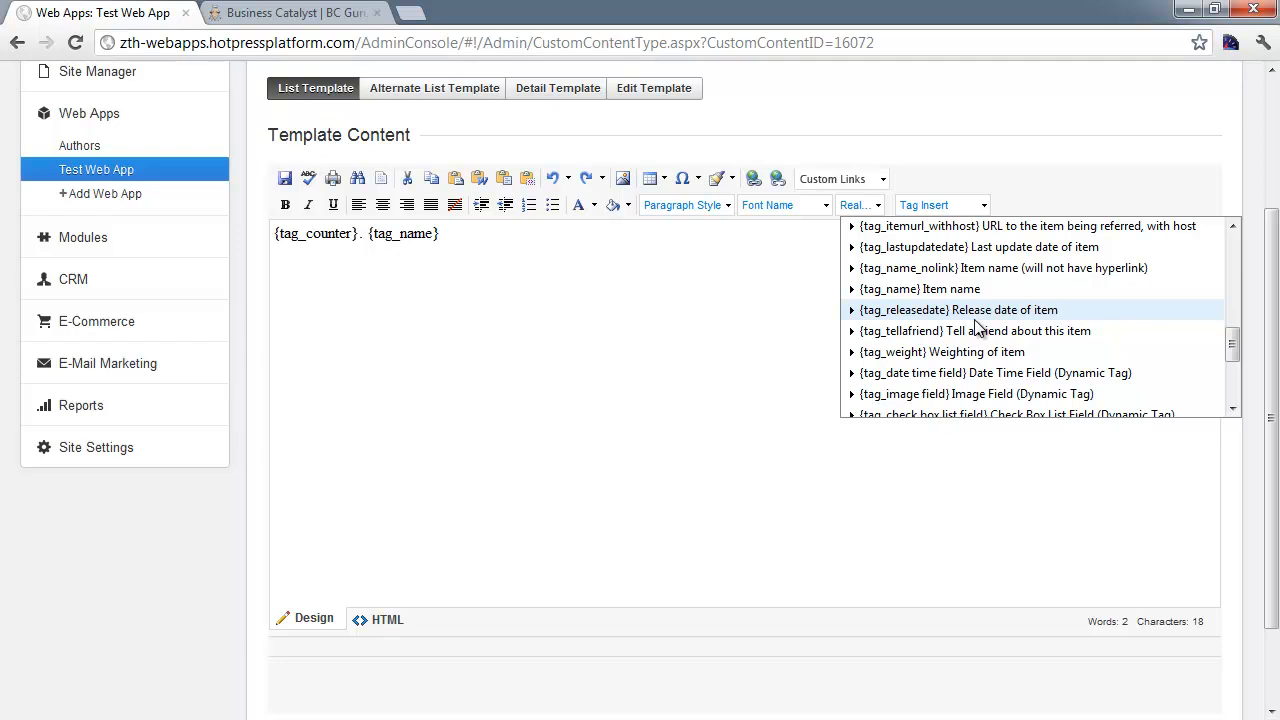
{"action": "scroll", "coordinate": [978, 332], "scroll_direction": "down", "scroll_amount": 2}
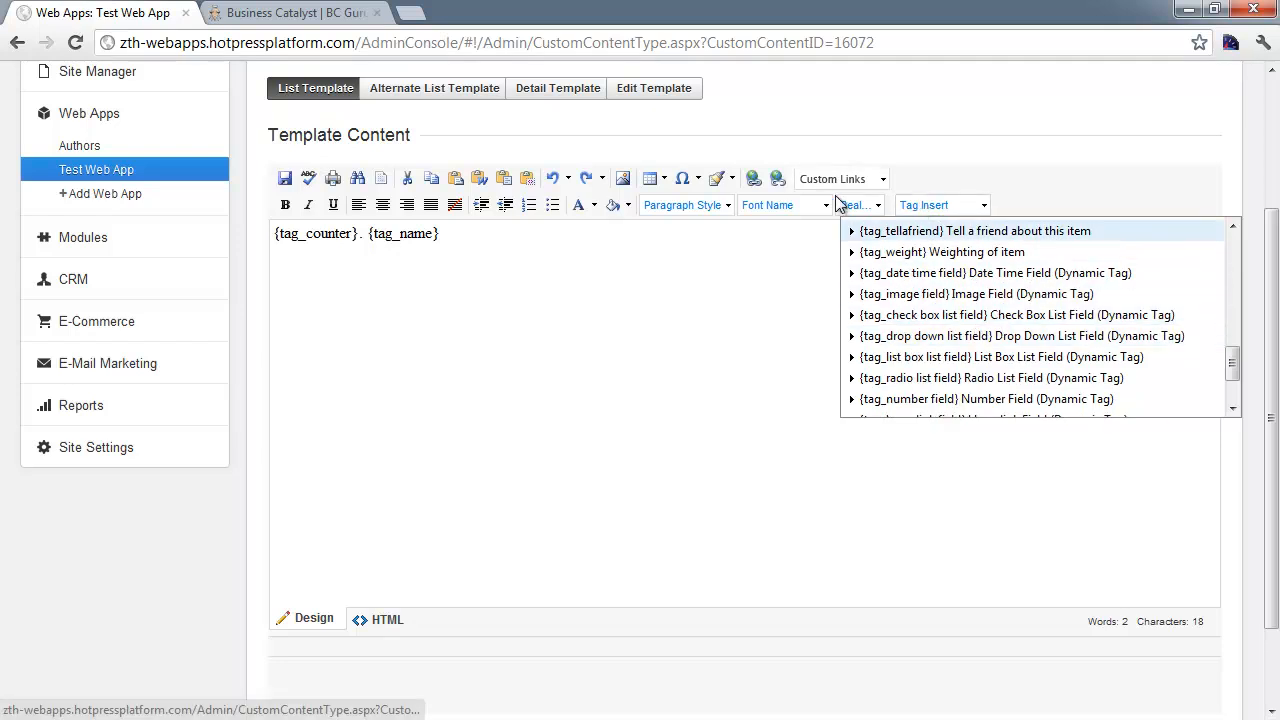
Step: Open the detail template and insert the dynamic tag {tag_list box list field} above the table
{"action": "left_click", "coordinate": [580, 88]}
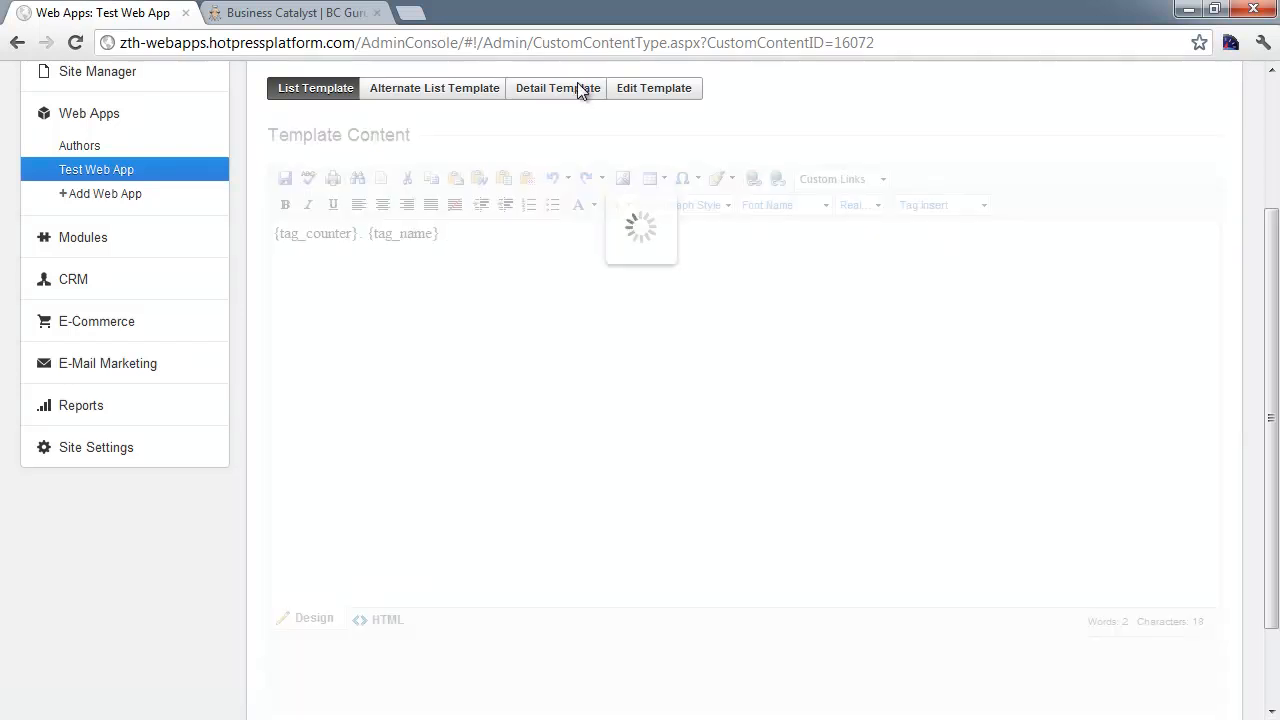
{"action": "left_click", "coordinate": [929, 205]}
{"action": "scroll", "coordinate": [953, 326], "scroll_direction": "down", "scroll_amount": 3}
{"action": "scroll", "coordinate": [960, 312], "scroll_direction": "down", "scroll_amount": 2}
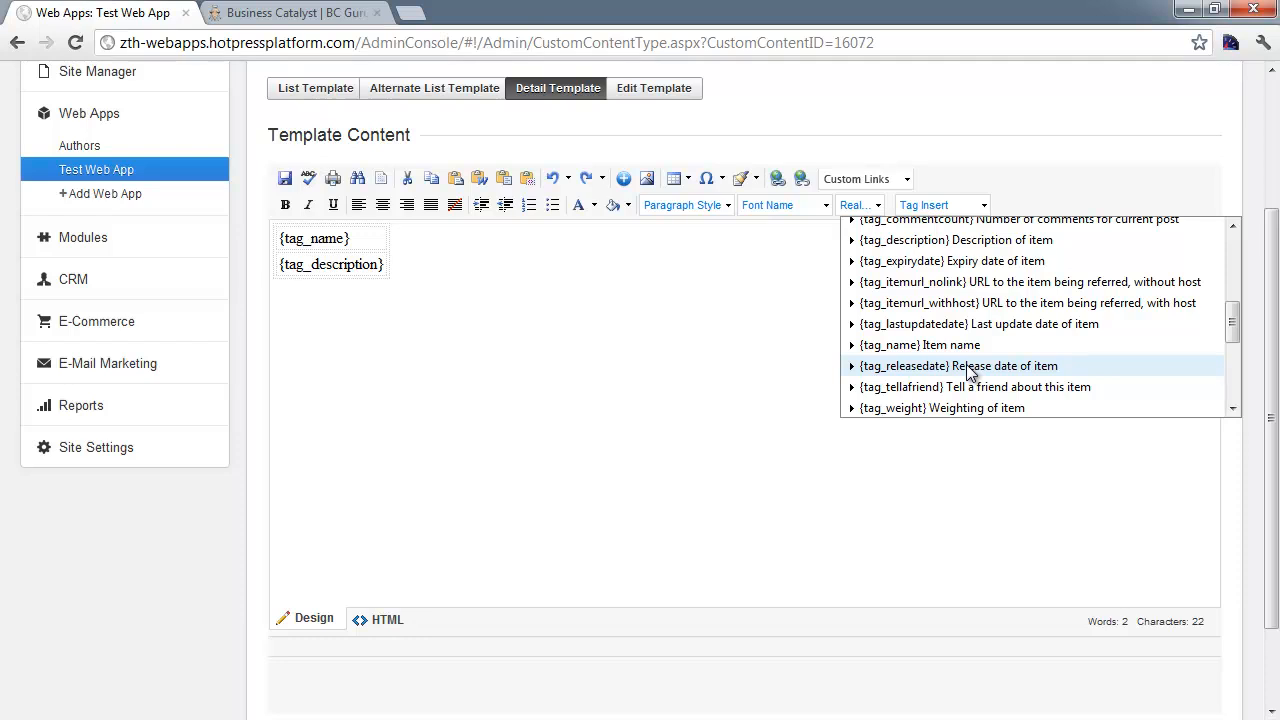
{"action": "scroll", "coordinate": [963, 362], "scroll_direction": "down", "scroll_amount": 2}
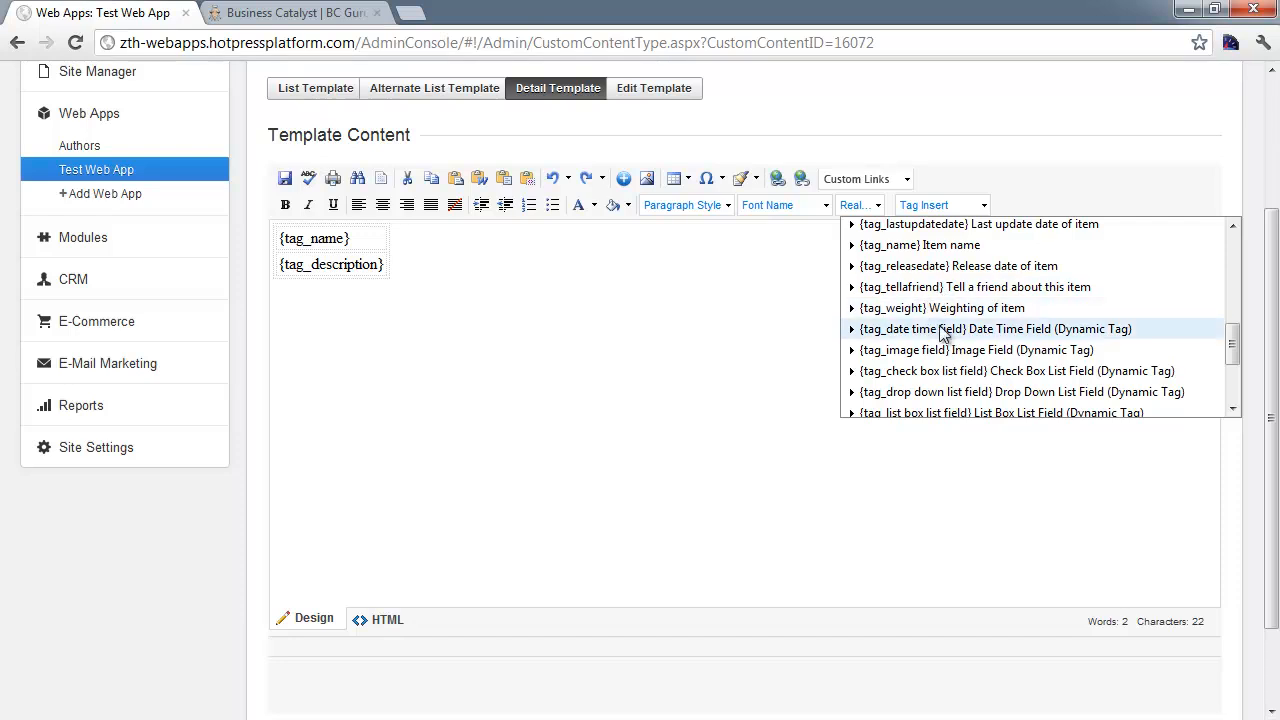
{"action": "scroll", "coordinate": [928, 348], "scroll_direction": "down", "scroll_amount": 2}
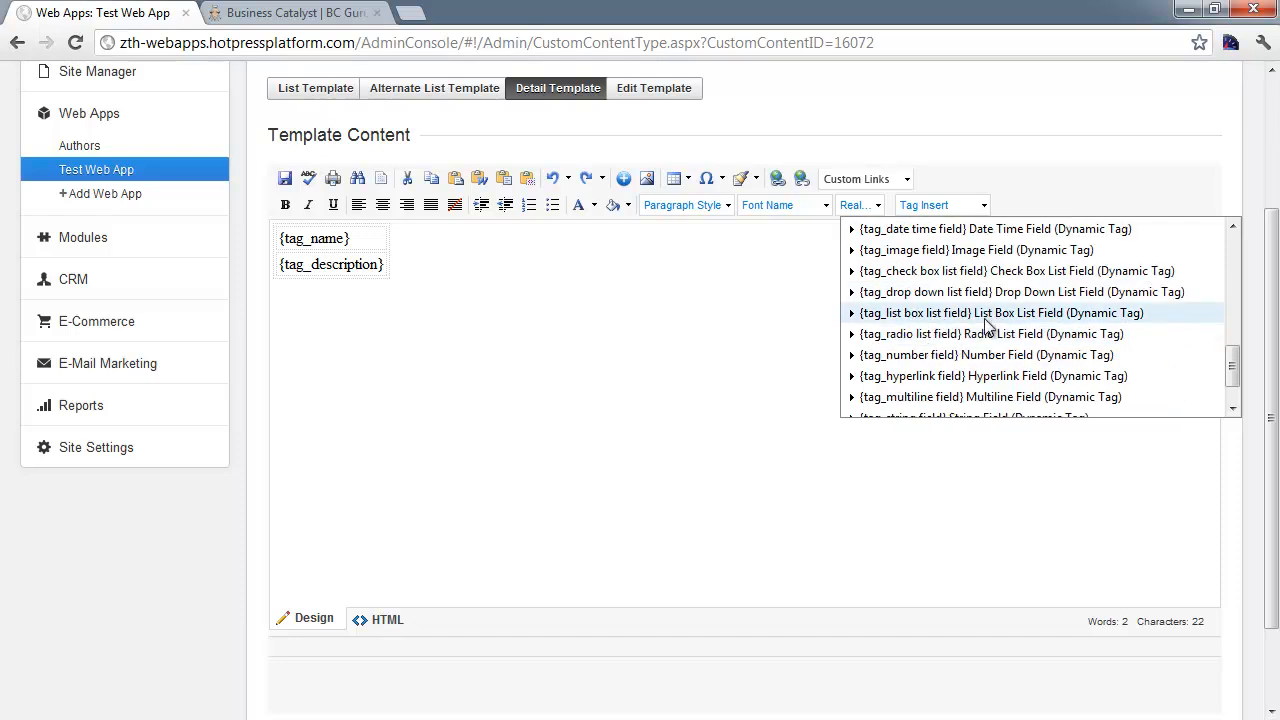
{"action": "left_click", "coordinate": [933, 320]}
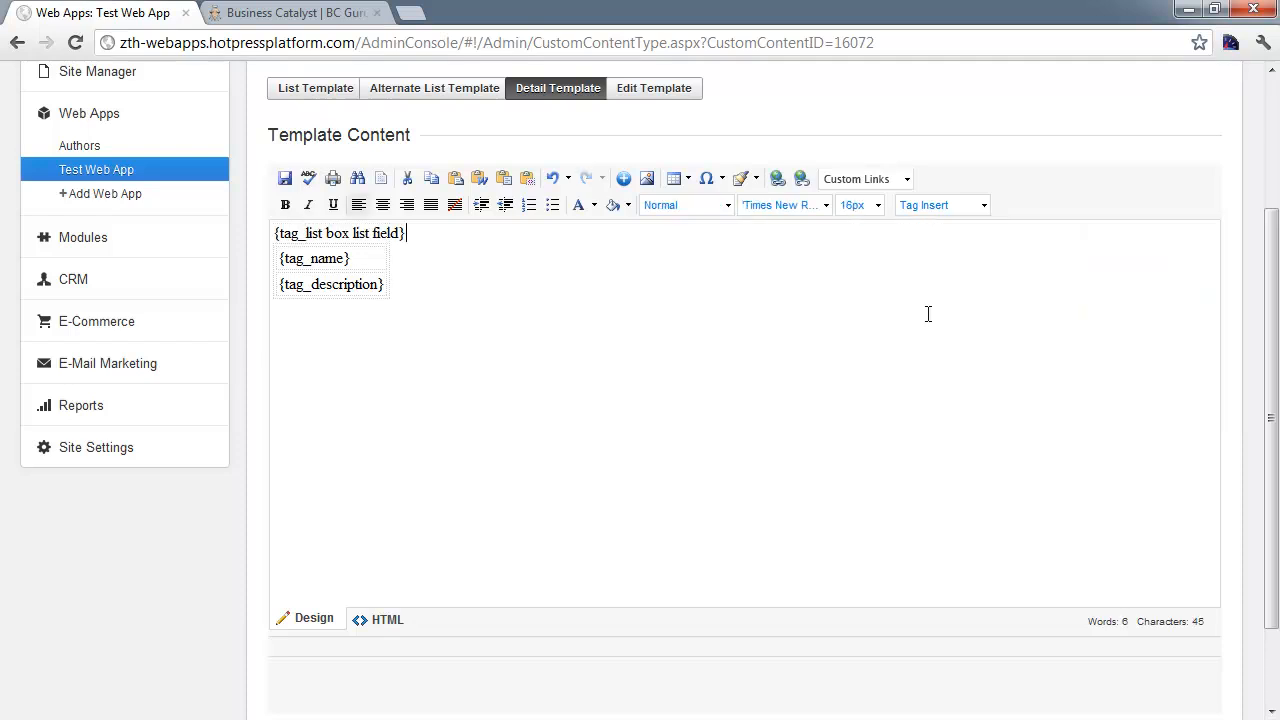
Step: Highlight the field name portion of the {tag_list box list field} tag to examine its structure
{"action": "left_click_drag", "start_coordinate": [408, 233], "coordinate": [283, 222]}
{"action": "left_click", "coordinate": [527, 270]}
{"action": "left_click_drag", "start_coordinate": [306, 232], "coordinate": [398, 240]}
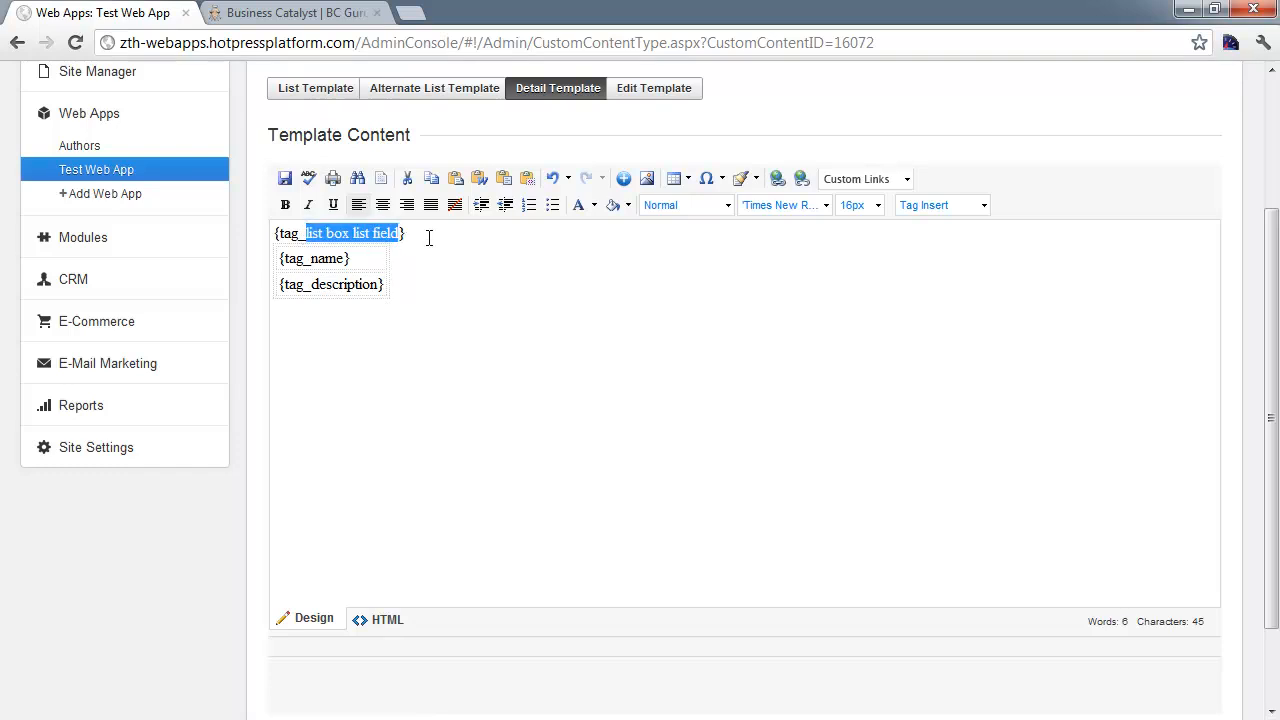
{"action": "left_click", "coordinate": [428, 237]}
{"action": "left_click", "coordinate": [971, 208]}
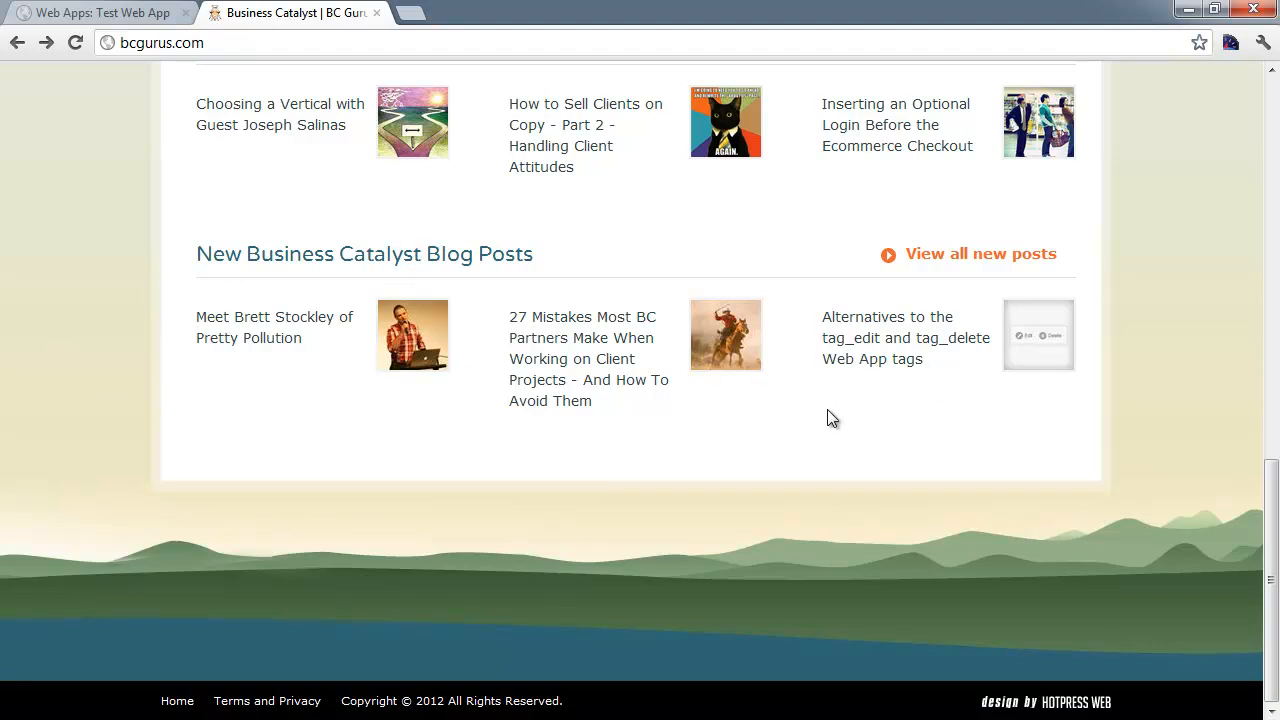
Step: On the bcgurus.com page, inspect the first new blog post's markup and expand its tab-list div to compare the description and image divs
{"action": "right_click", "coordinate": [265, 332]}
{"action": "left_click", "coordinate": [325, 454]}
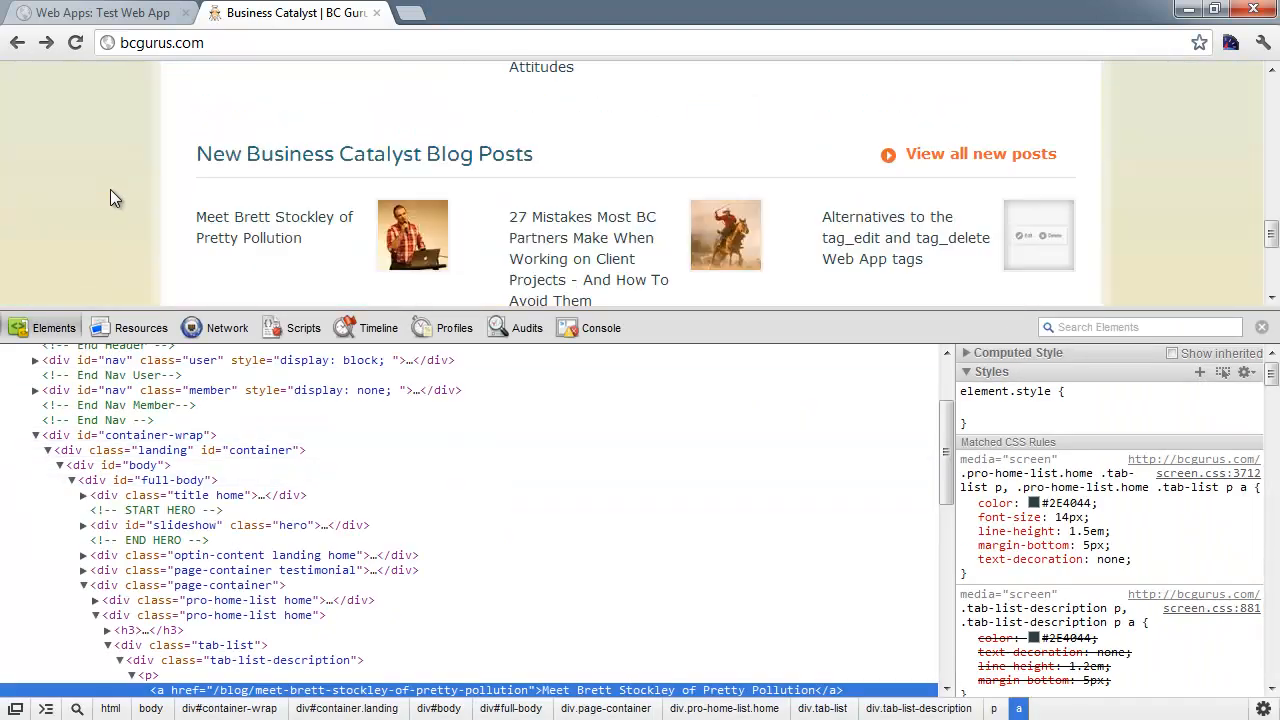
{"action": "left_click", "coordinate": [109, 646]}
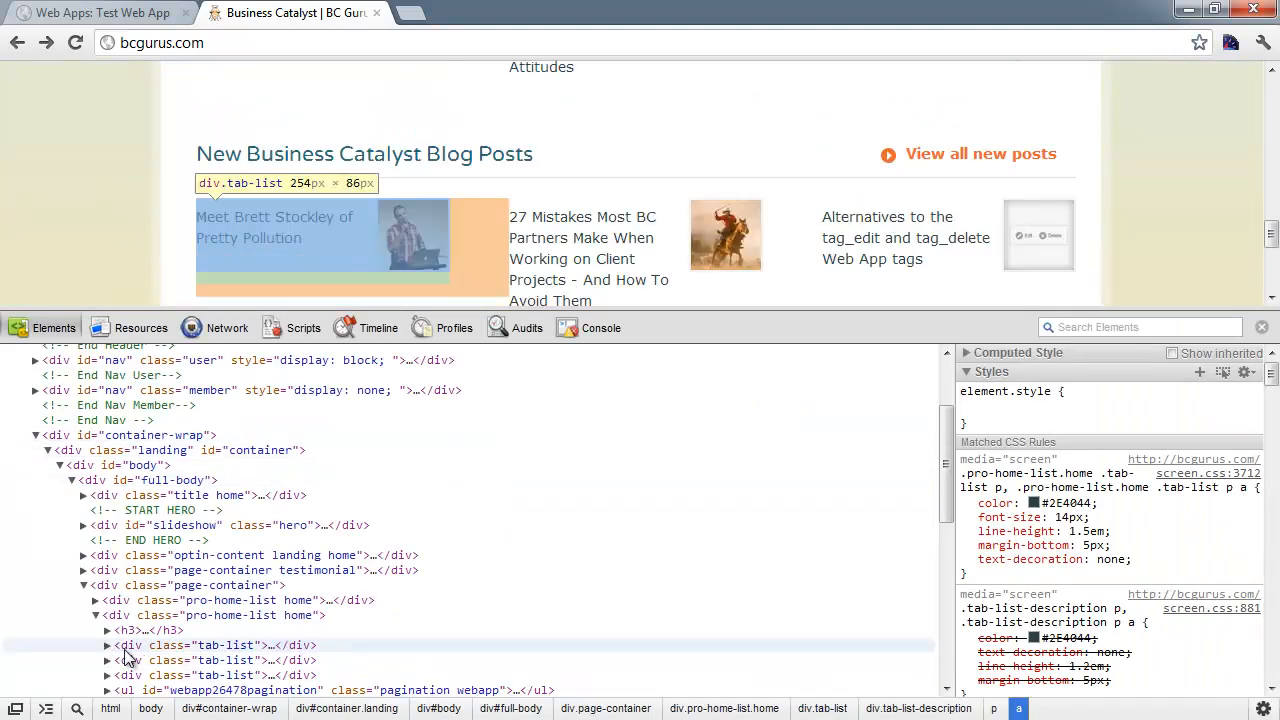
{"action": "scroll", "coordinate": [229, 634], "scroll_direction": "down", "scroll_amount": 2}
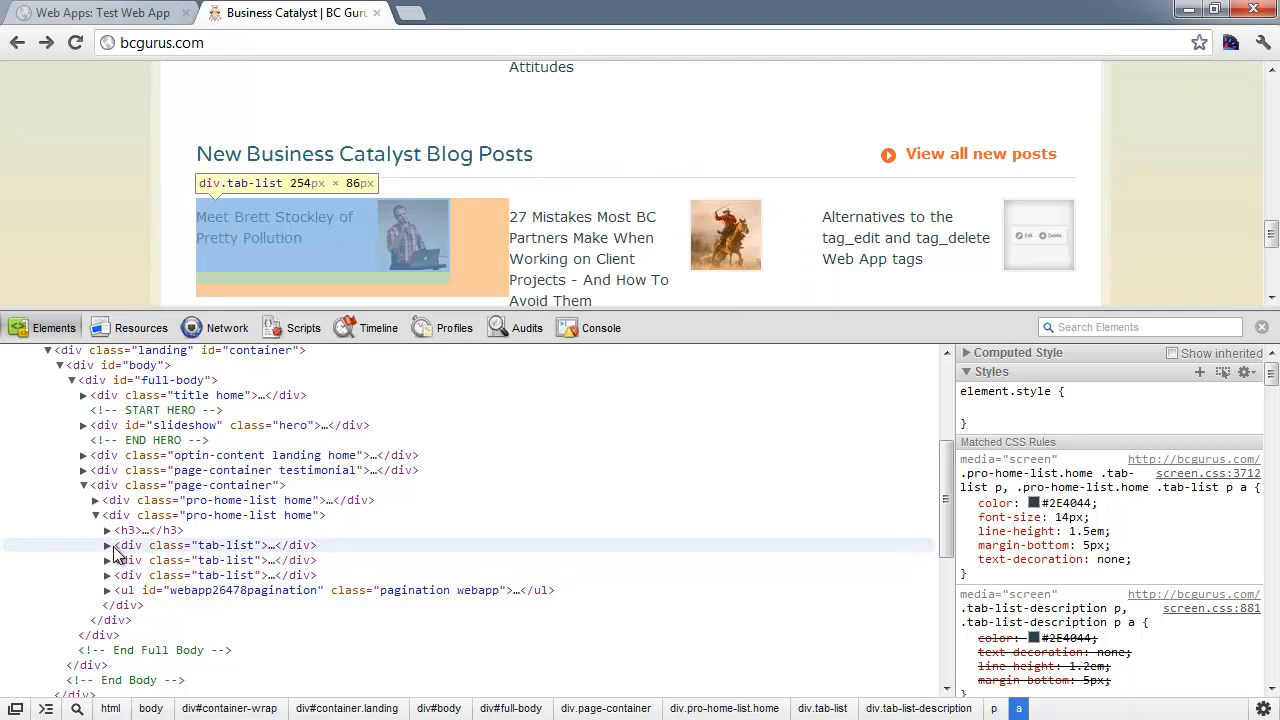
{"action": "left_click", "coordinate": [108, 546]}
{"action": "left_click", "coordinate": [120, 562]}
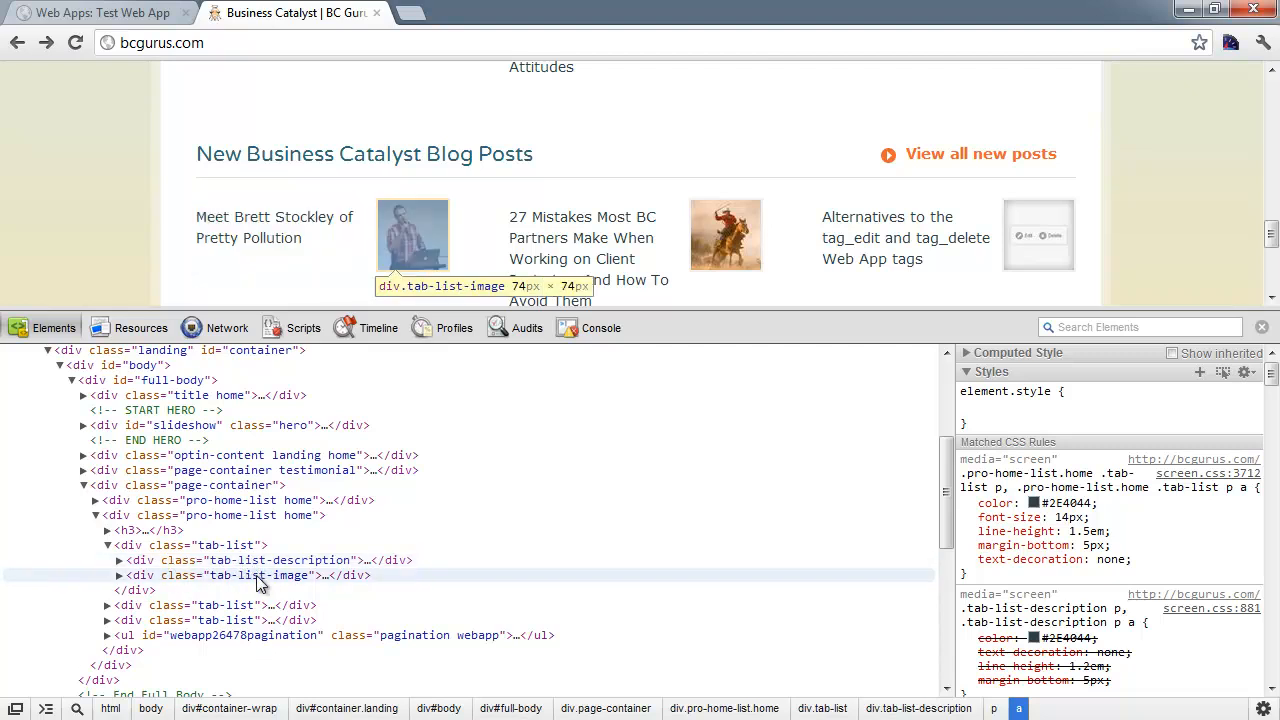
Step: Examine the link inside the first post's tab-list-image div, collapse its tab-list div and close the element inspector
{"action": "left_click", "coordinate": [120, 576]}
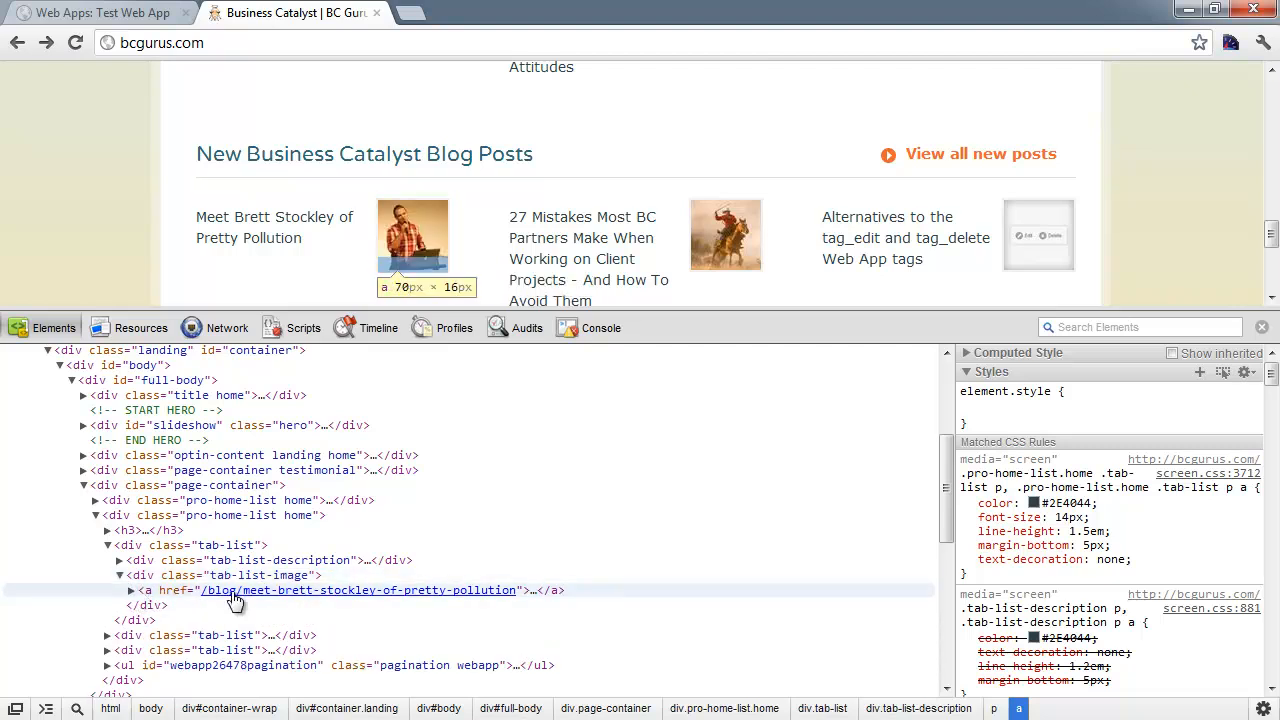
{"action": "left_click", "coordinate": [120, 576]}
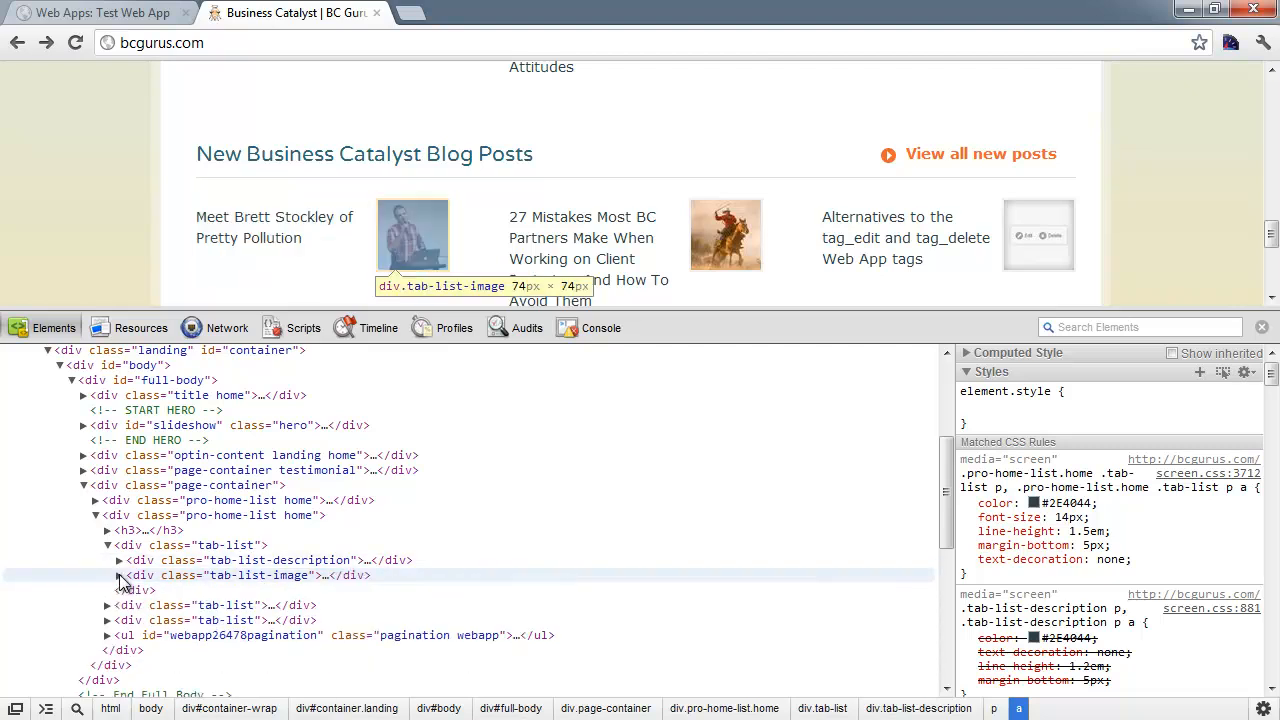
{"action": "left_click", "coordinate": [107, 545]}
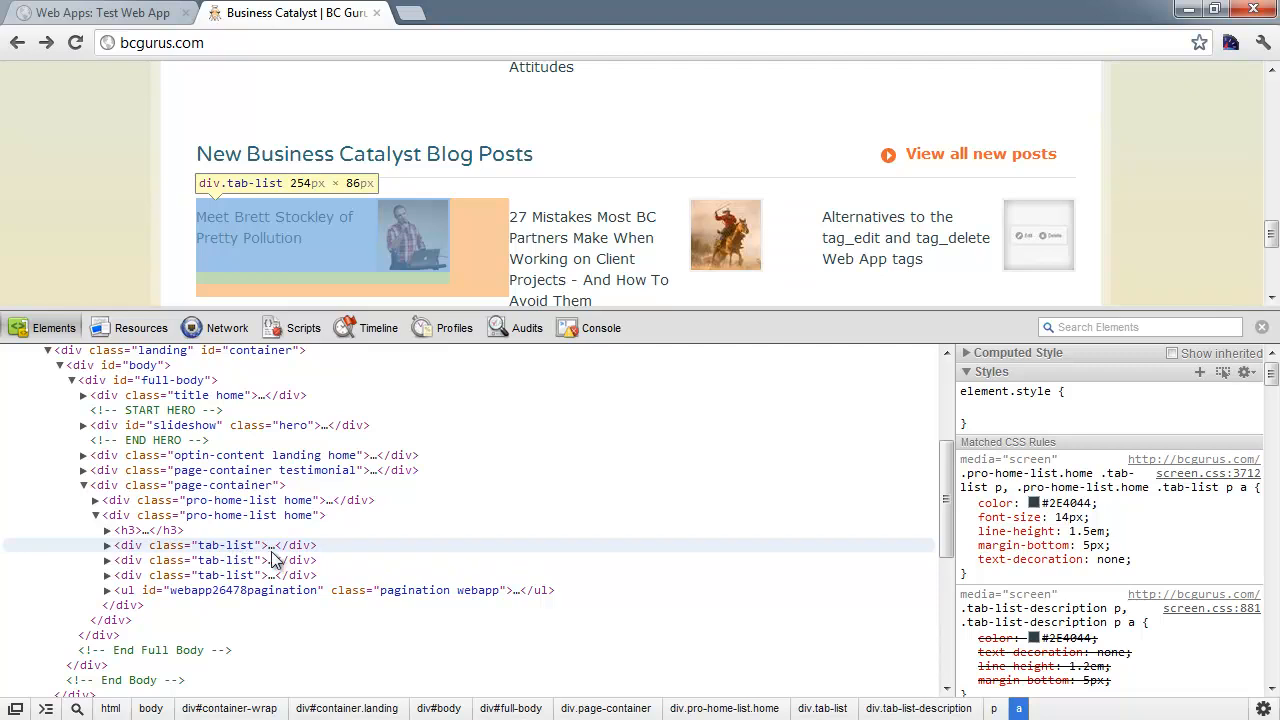
{"action": "left_click", "coordinate": [1262, 328]}
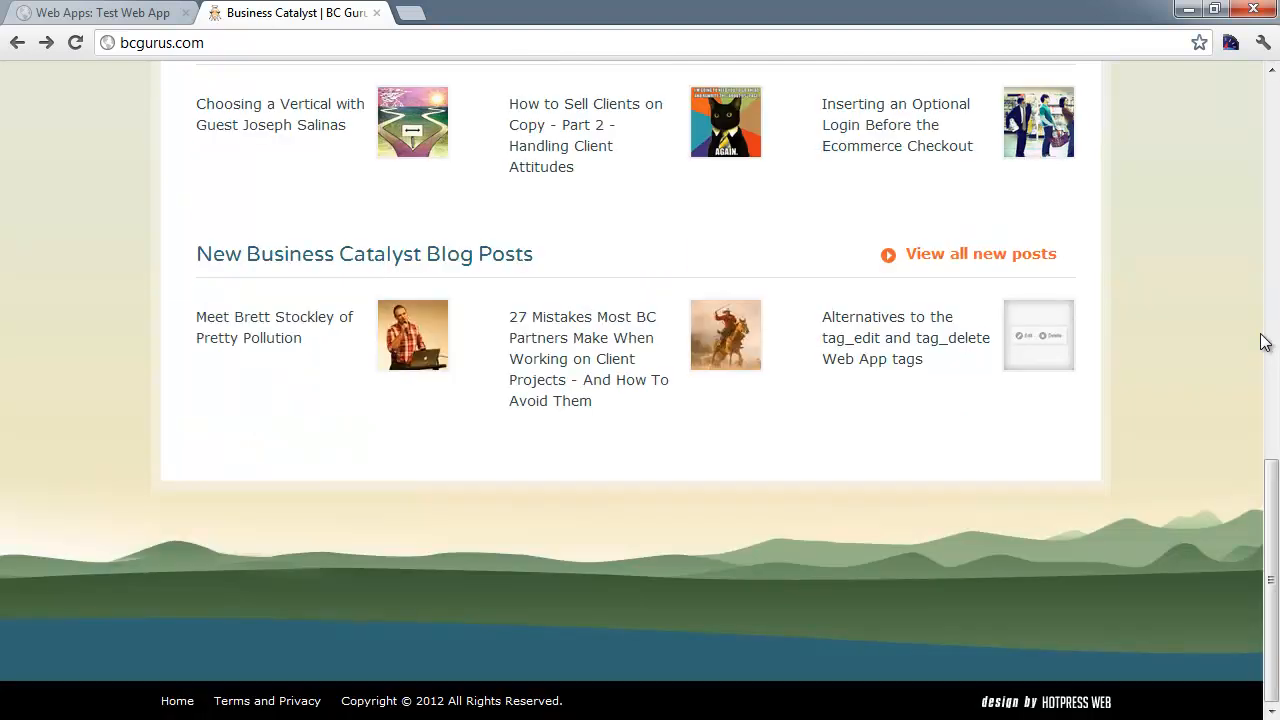
Step: Open the blog post "Alternatives to the tag_edit and tag_delete Web App tags" and look over its body content, highlighting the introductory text
{"action": "left_click", "coordinate": [905, 347]}
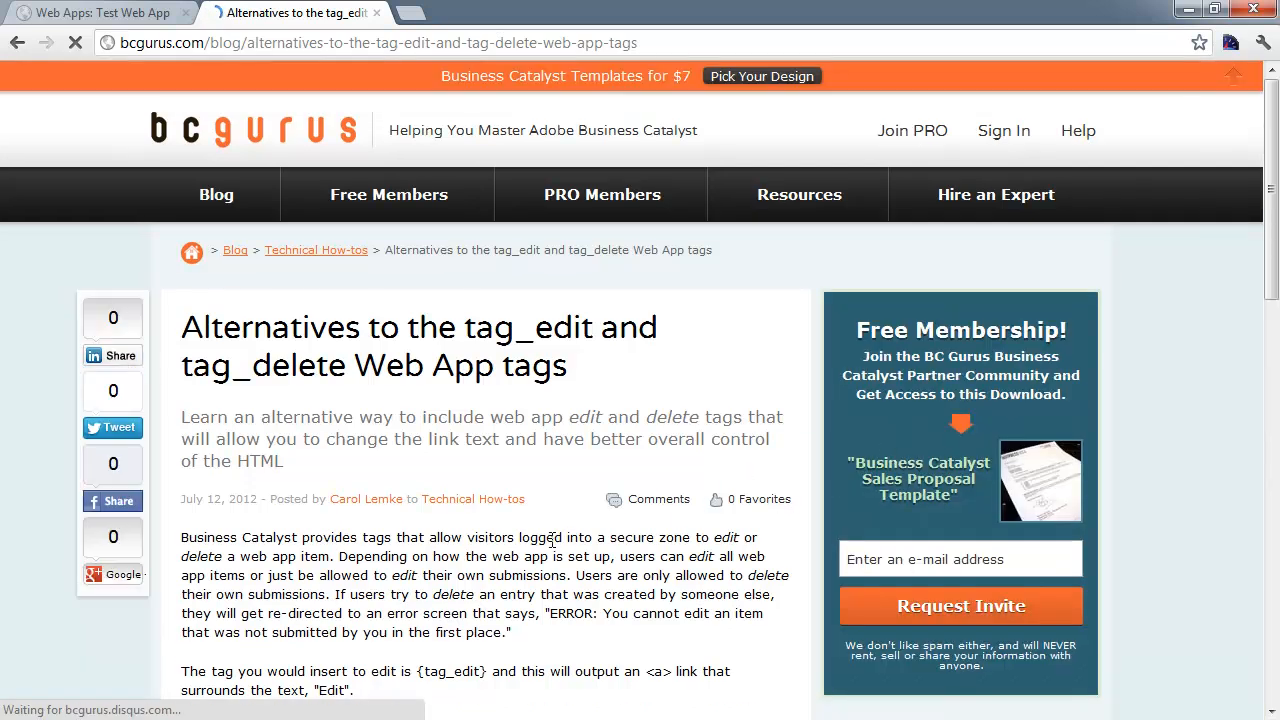
{"action": "scroll", "coordinate": [463, 392], "scroll_direction": "down", "scroll_amount": 1}
{"action": "scroll", "coordinate": [463, 392], "scroll_direction": "down", "scroll_amount": 1}
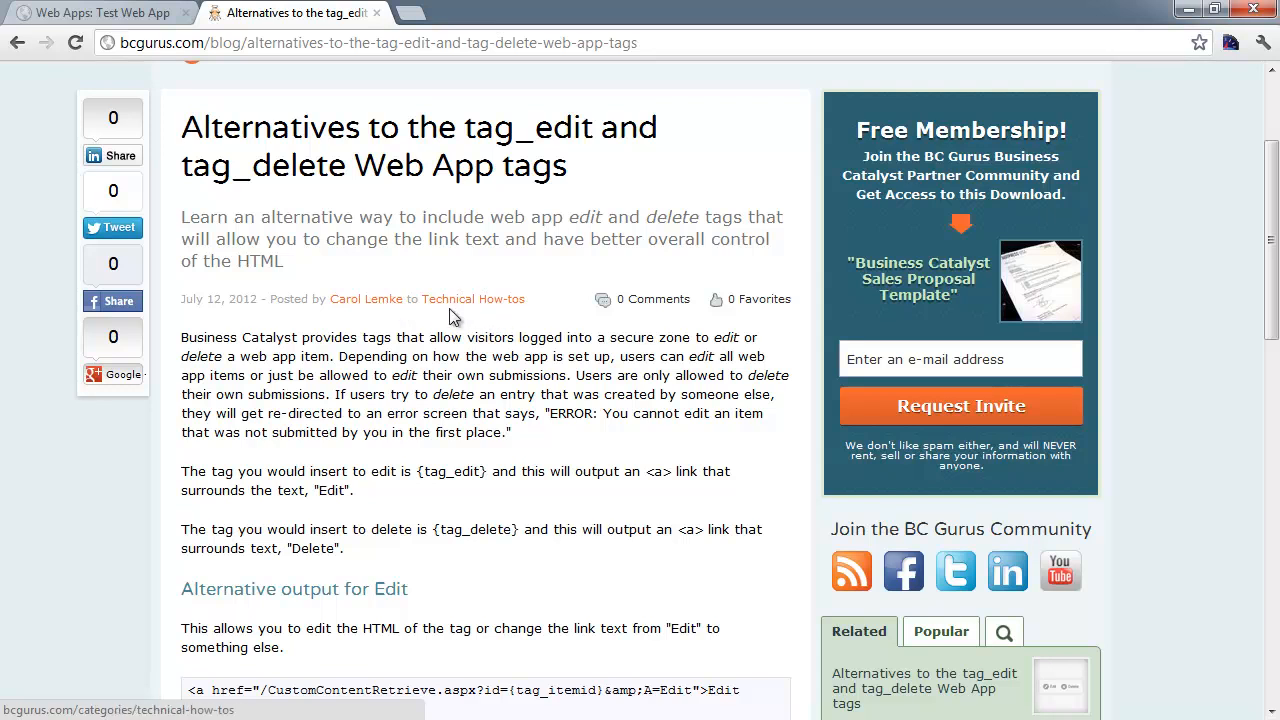
{"action": "scroll", "coordinate": [440, 395], "scroll_direction": "down", "scroll_amount": 1}
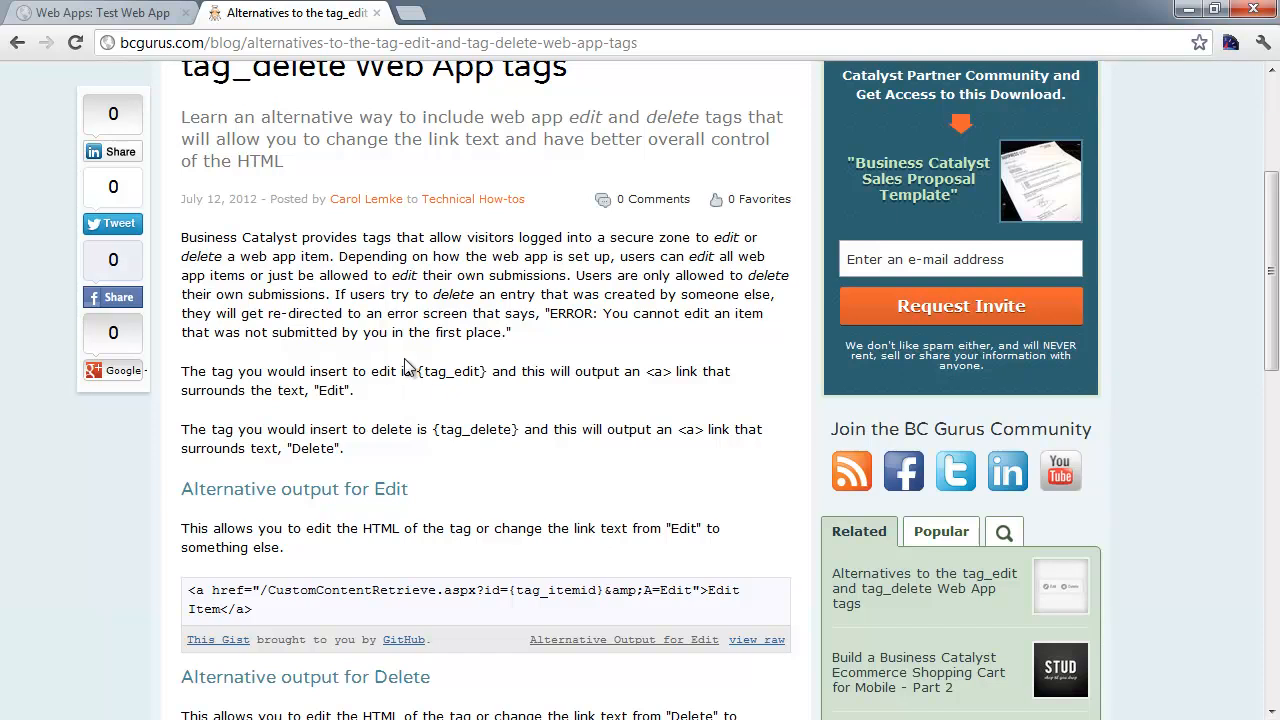
{"action": "left_click_drag", "start_coordinate": [194, 236], "coordinate": [517, 462]}
{"action": "scroll", "coordinate": [517, 462], "scroll_direction": "down", "scroll_amount": 1}
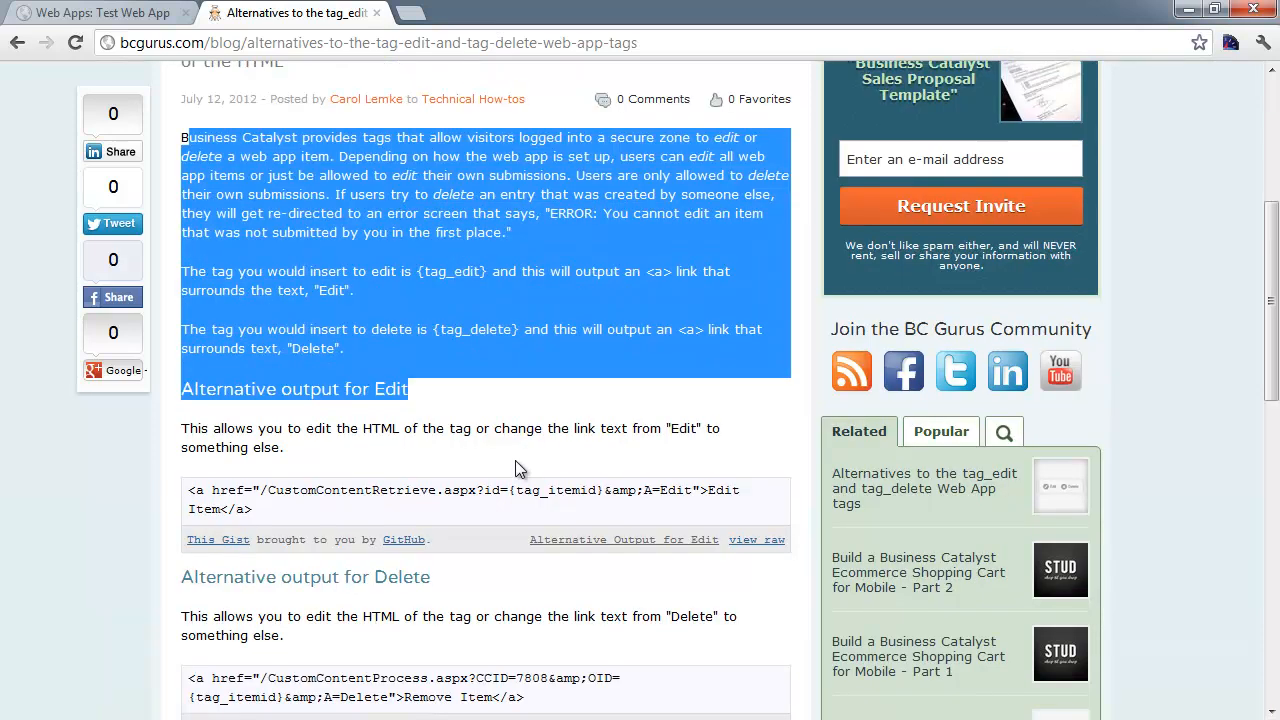
{"action": "scroll", "coordinate": [472, 380], "scroll_direction": "down", "scroll_amount": 5}
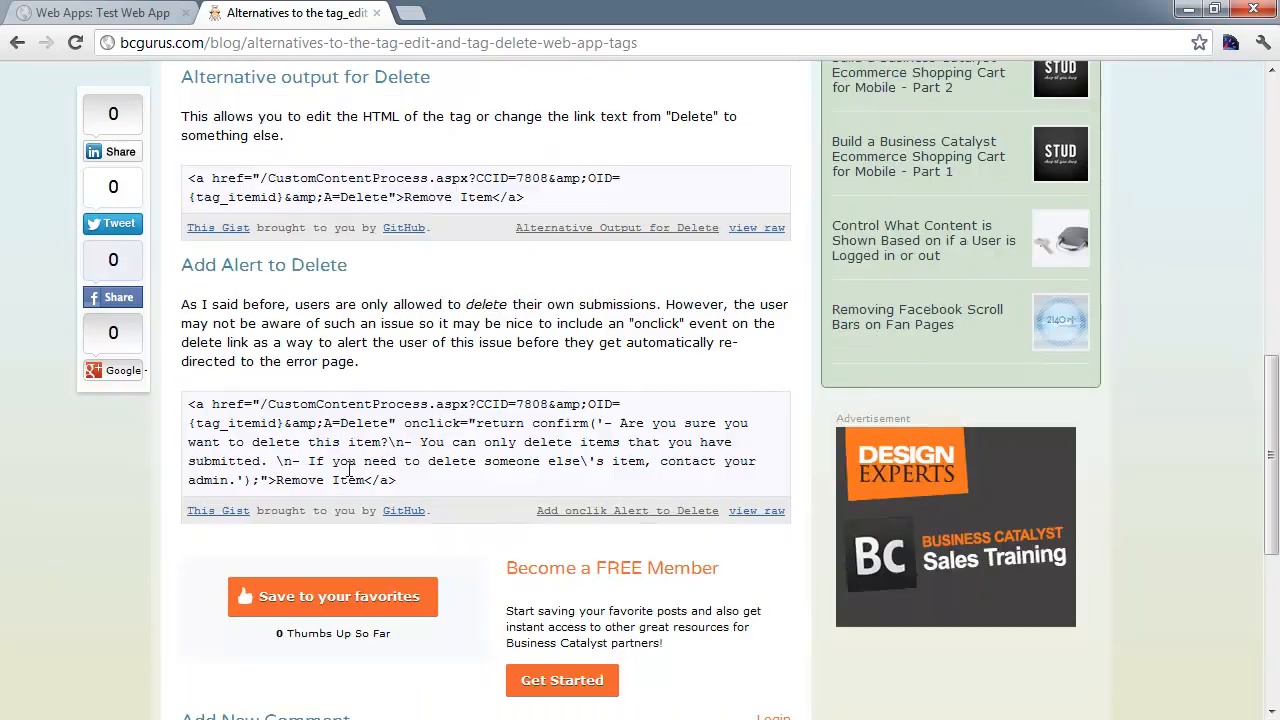
{"action": "scroll", "coordinate": [351, 468], "scroll_direction": "up", "scroll_amount": 7}
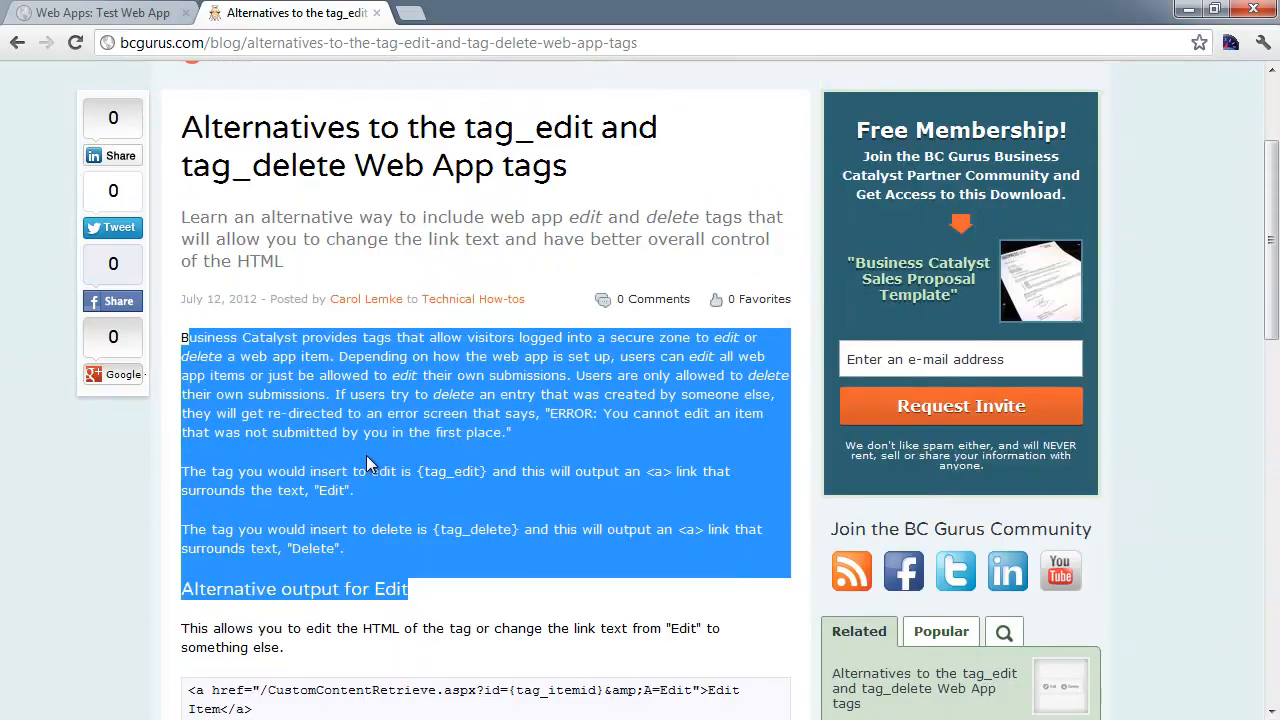
Step: Return to the bcgurus.com home page and view the slideshow items from "Find & Sign More Clients" through "Fast Answers from BC Experts"
{"action": "scroll", "coordinate": [379, 460], "scroll_direction": "up", "scroll_amount": 1}
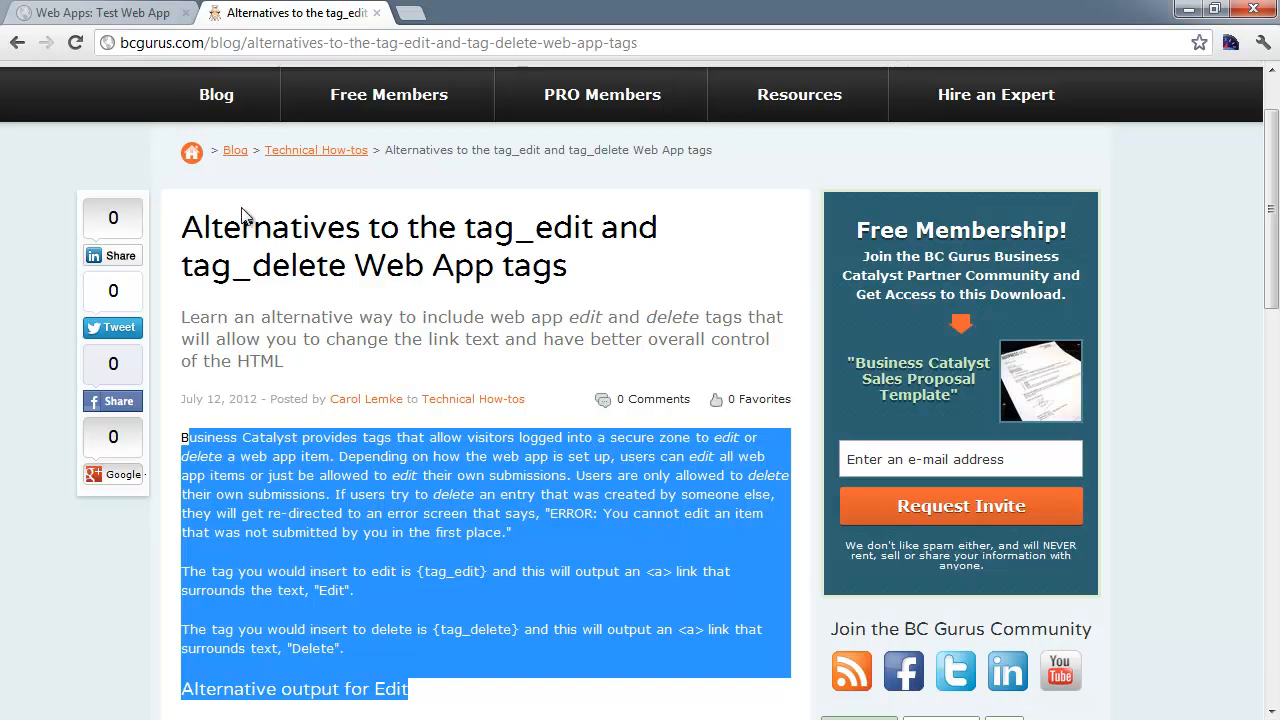
{"action": "scroll", "coordinate": [245, 222], "scroll_direction": "up", "scroll_amount": 1}
{"action": "left_click", "coordinate": [218, 128]}
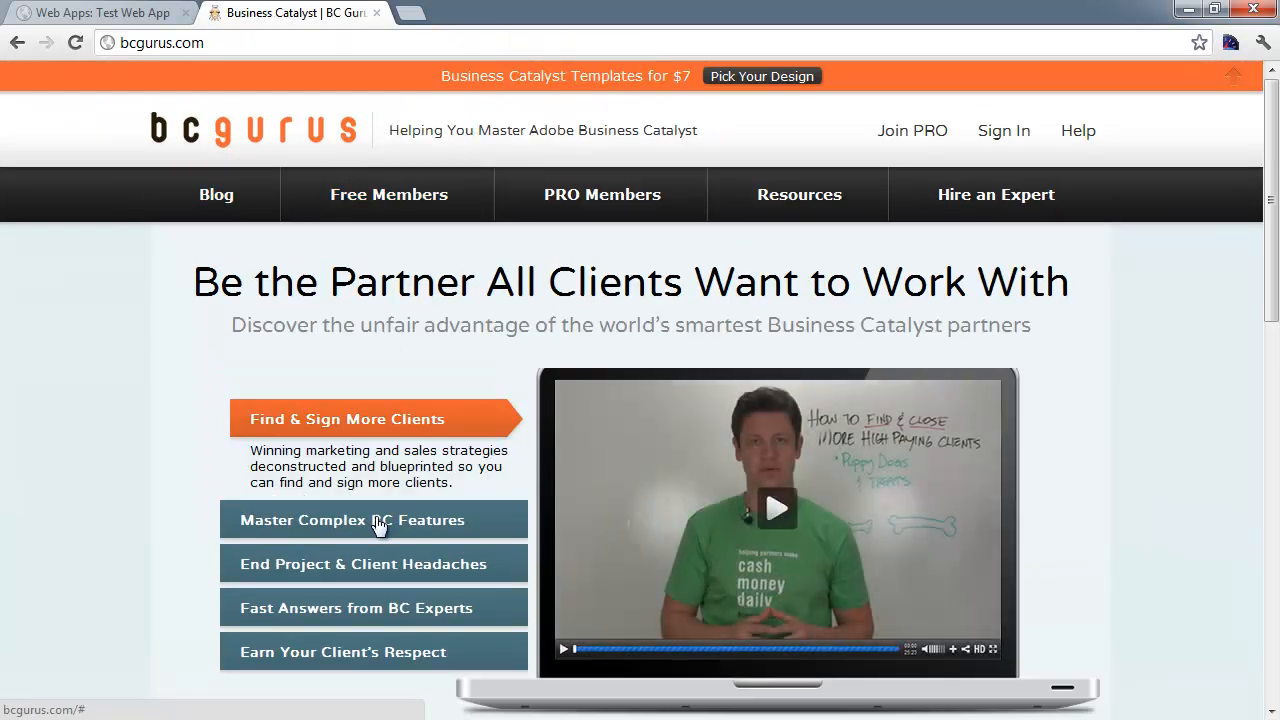
{"action": "left_click", "coordinate": [373, 521]}
{"action": "left_click", "coordinate": [335, 571]}
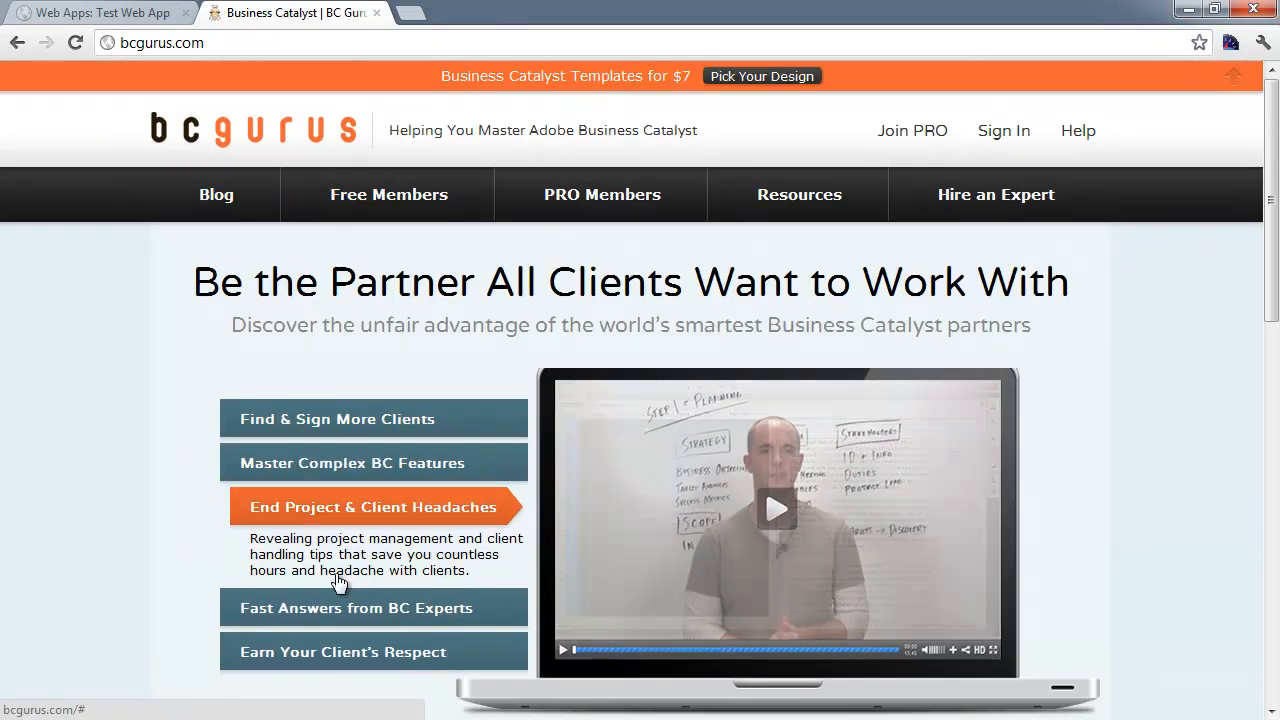
{"action": "left_click", "coordinate": [347, 608]}
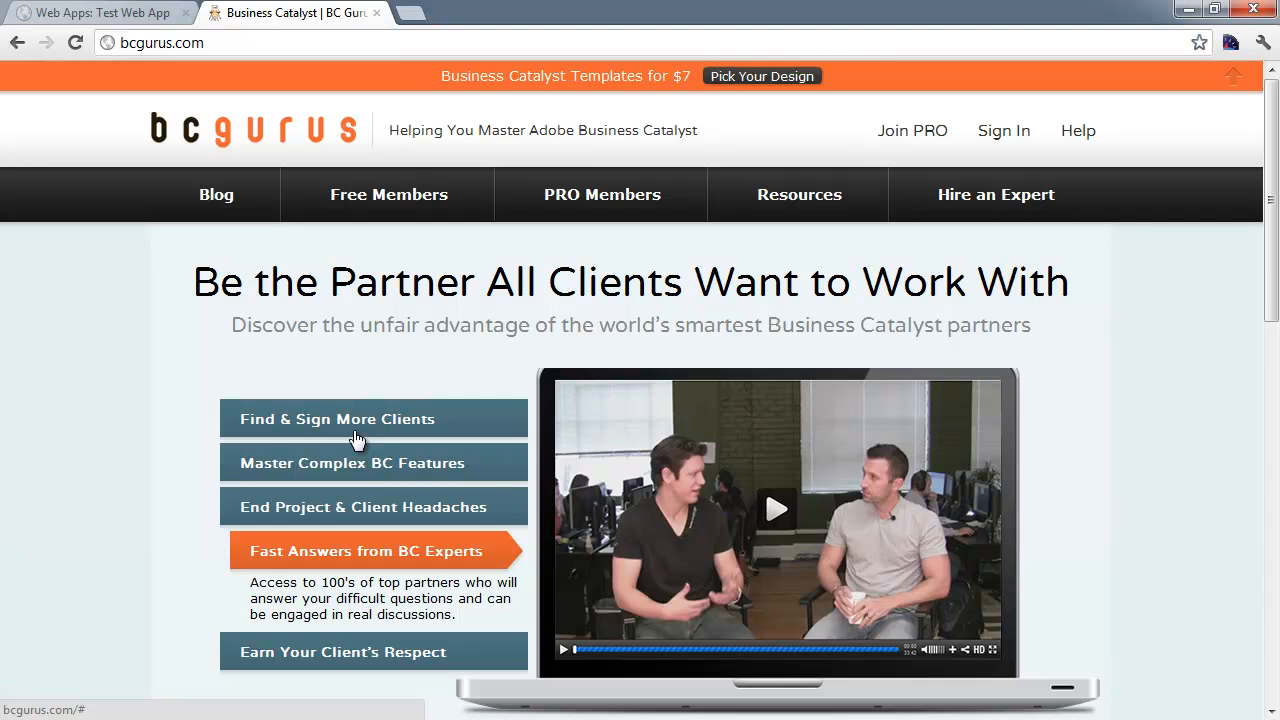
{"action": "left_click", "coordinate": [356, 434]}
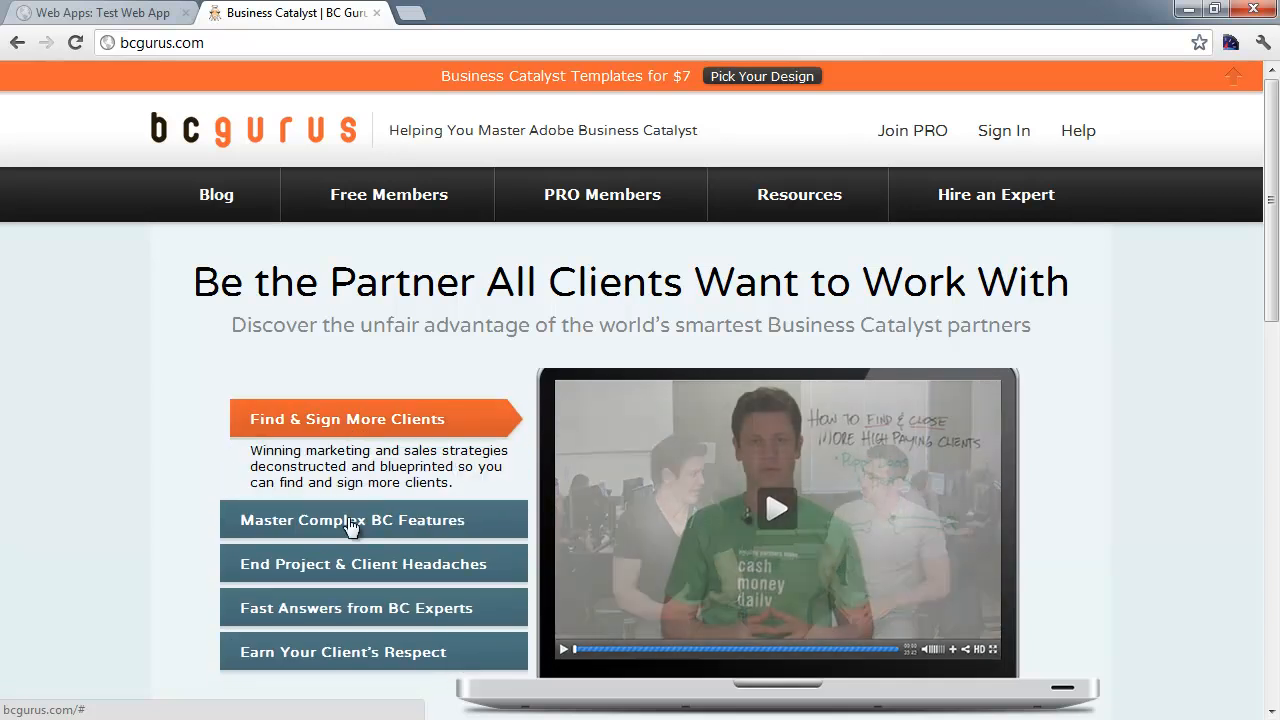
{"action": "left_click", "coordinate": [351, 523]}
{"action": "left_click", "coordinate": [348, 567]}
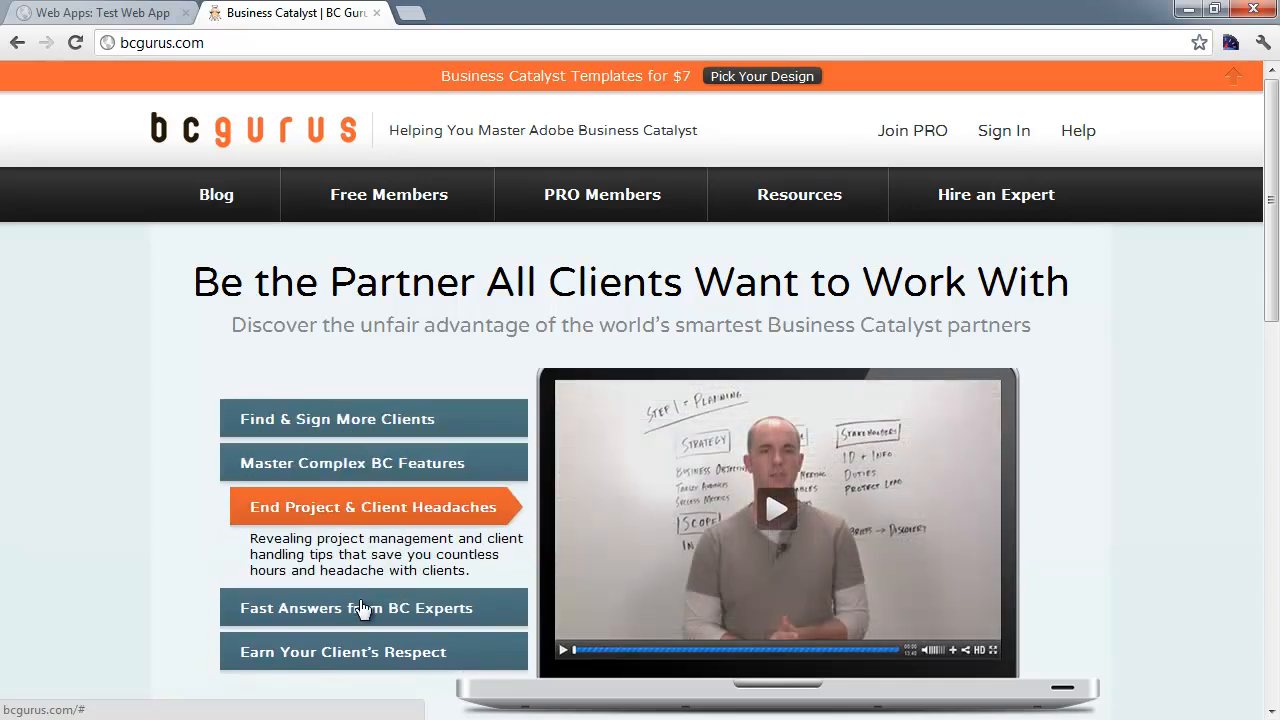
{"action": "left_click", "coordinate": [280, 608]}
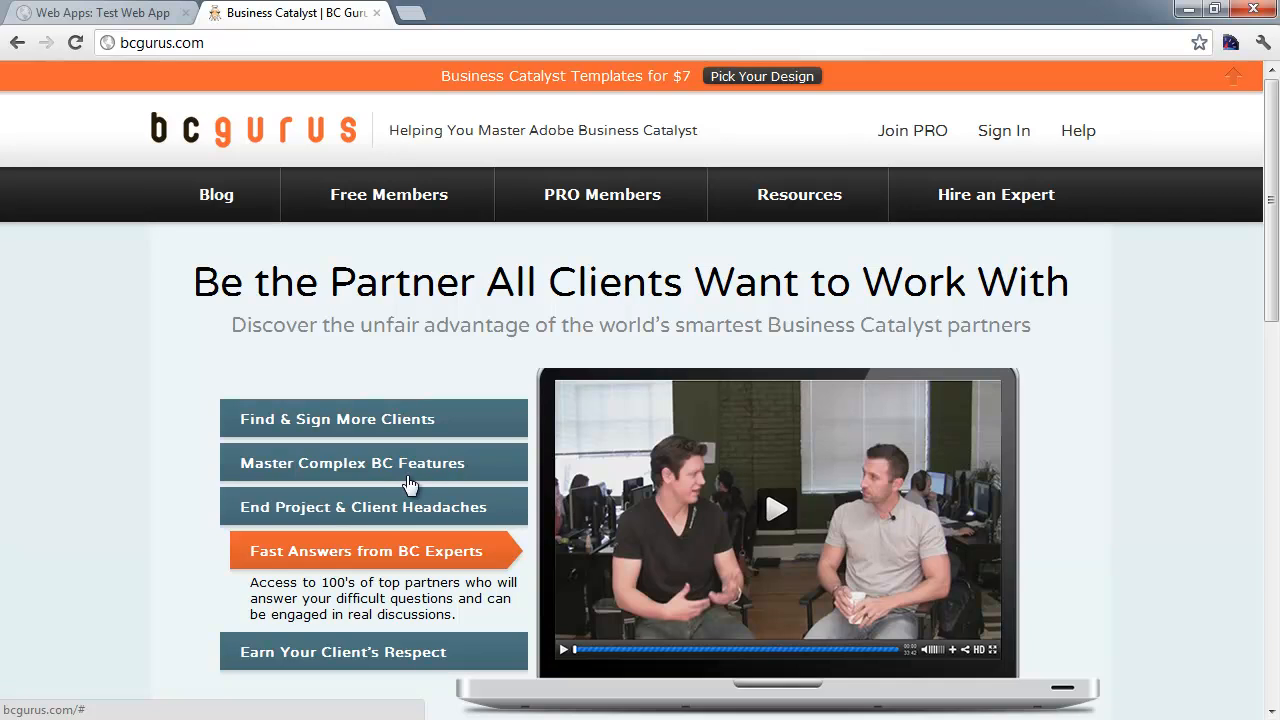
{"action": "scroll", "coordinate": [412, 487], "scroll_direction": "down", "scroll_amount": 1}
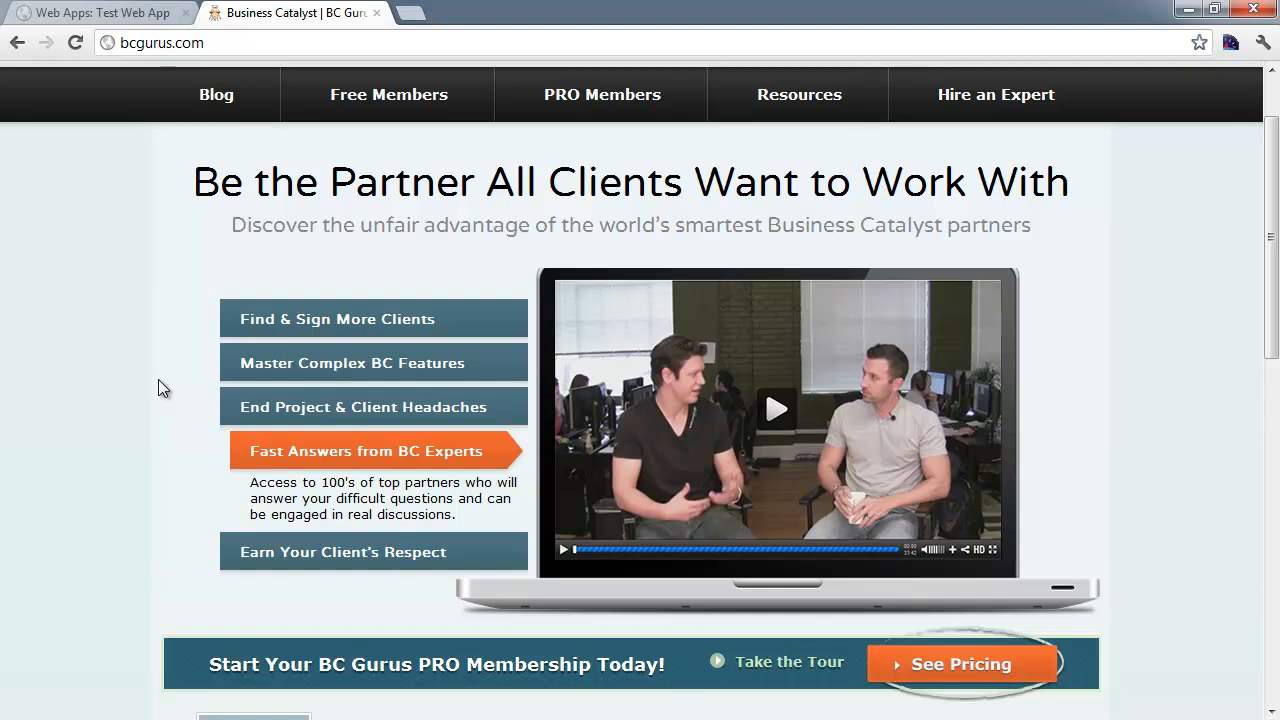
{"action": "scroll", "coordinate": [208, 382], "scroll_direction": "down", "scroll_amount": 1}
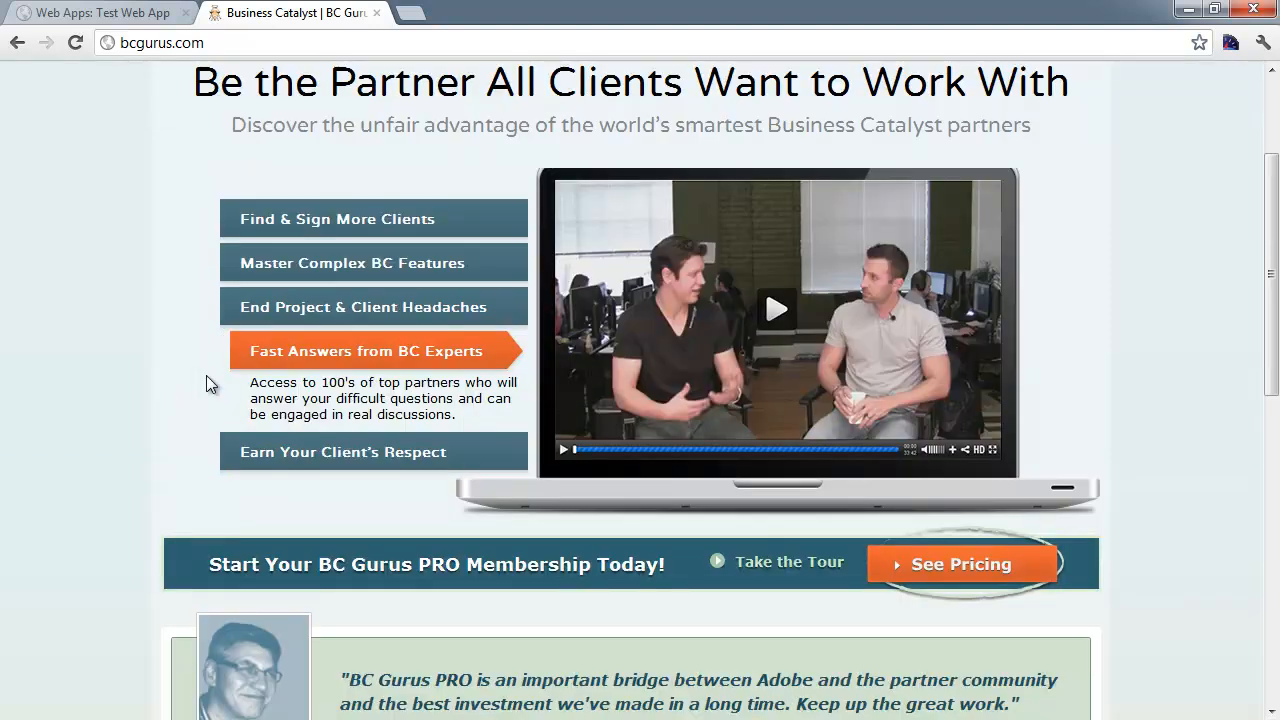